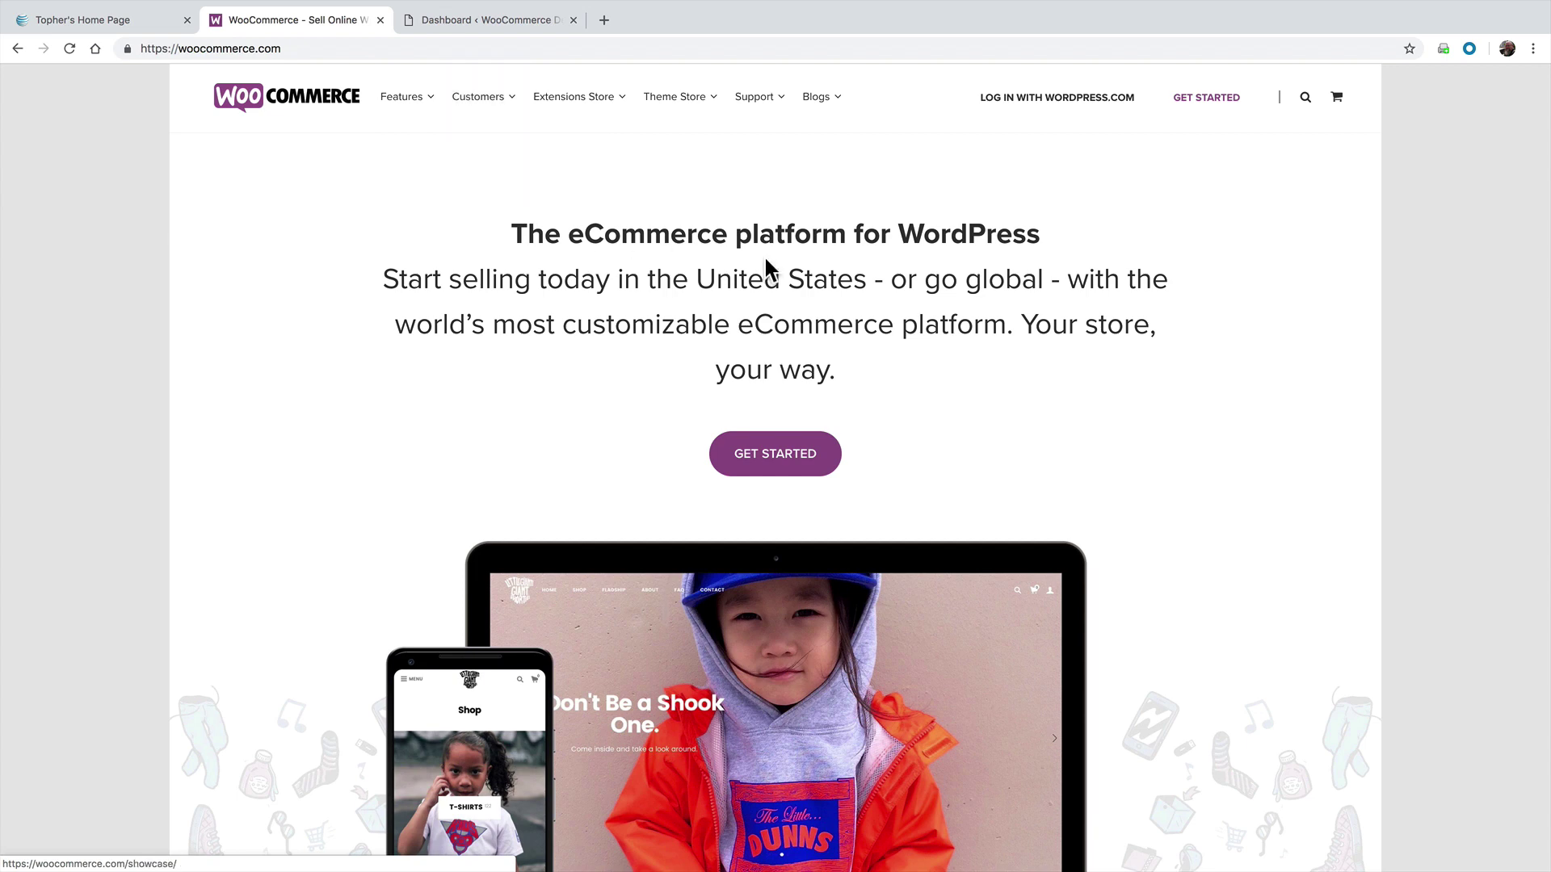
Scroll down the WooCommerce.com page and back up
scroll(768, 265, "down", 2)
scroll(764, 262, "down", 4)
scroll(764, 258, "down", 4)
scroll(764, 257, "down", 2)
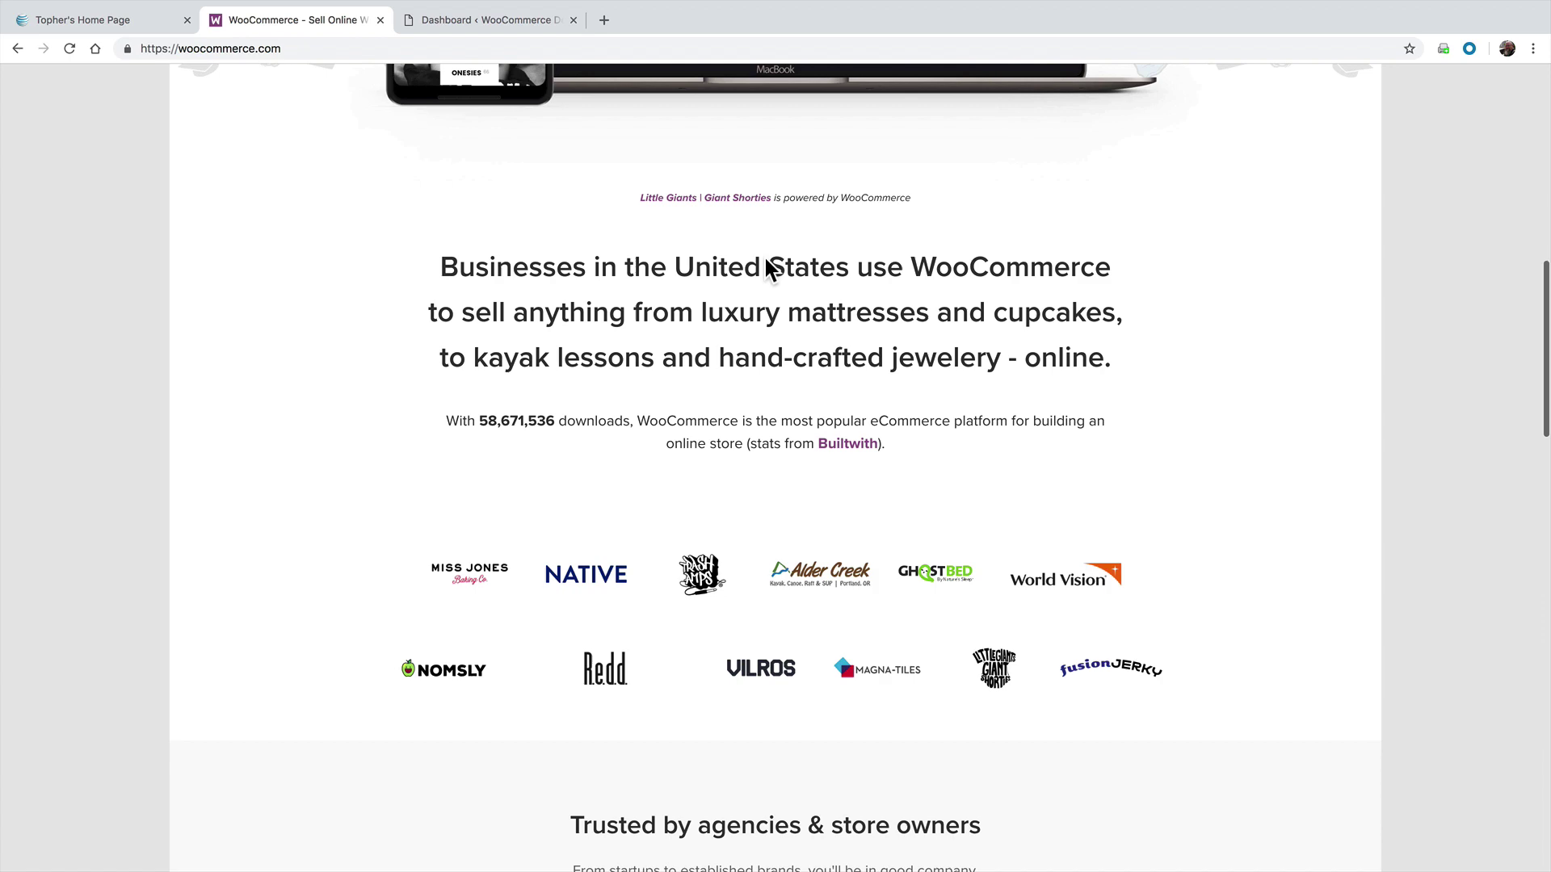
scroll(766, 257, "down", 3)
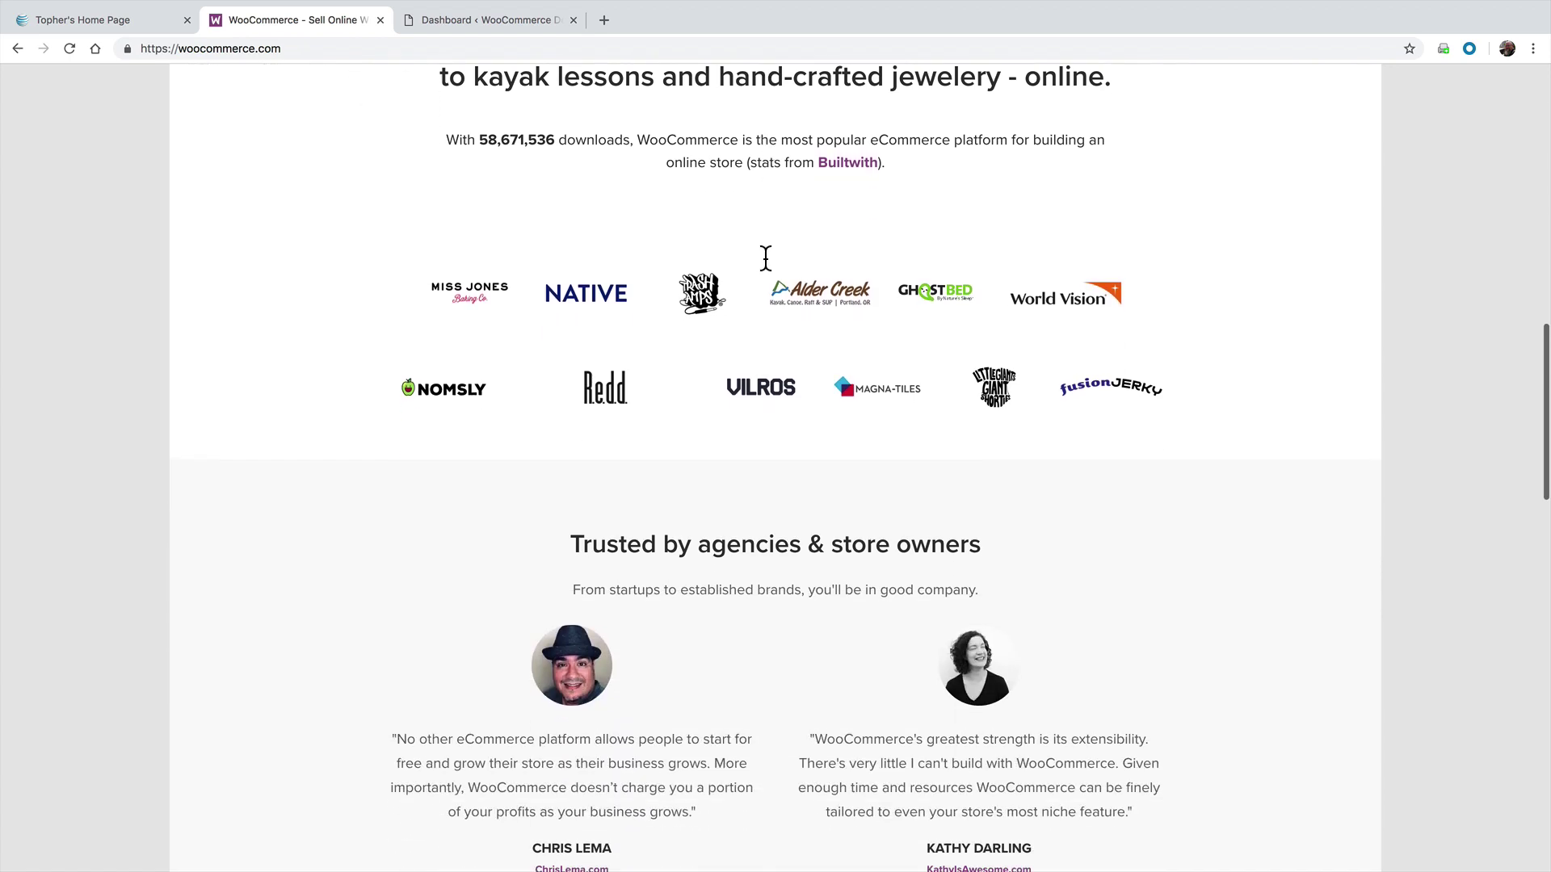
scroll(765, 257, "down", 1)
scroll(765, 258, "down", 3)
scroll(767, 266, "down", 3)
scroll(764, 255, "down", 3)
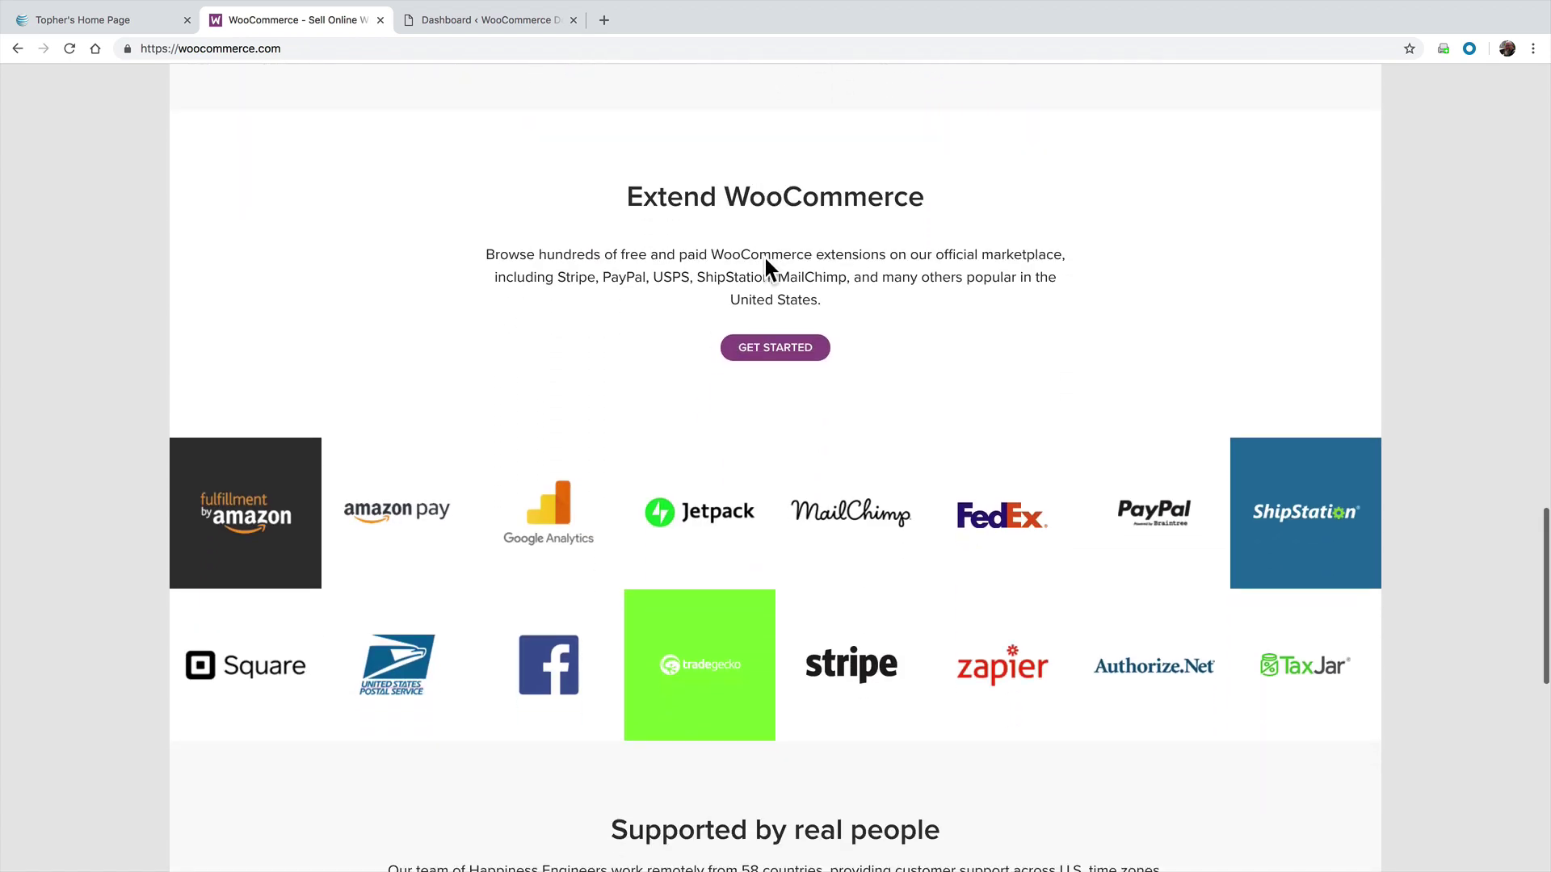
scroll(764, 257, "up", 8)
scroll(765, 259, "up", 10)
scroll(766, 257, "up", 3)
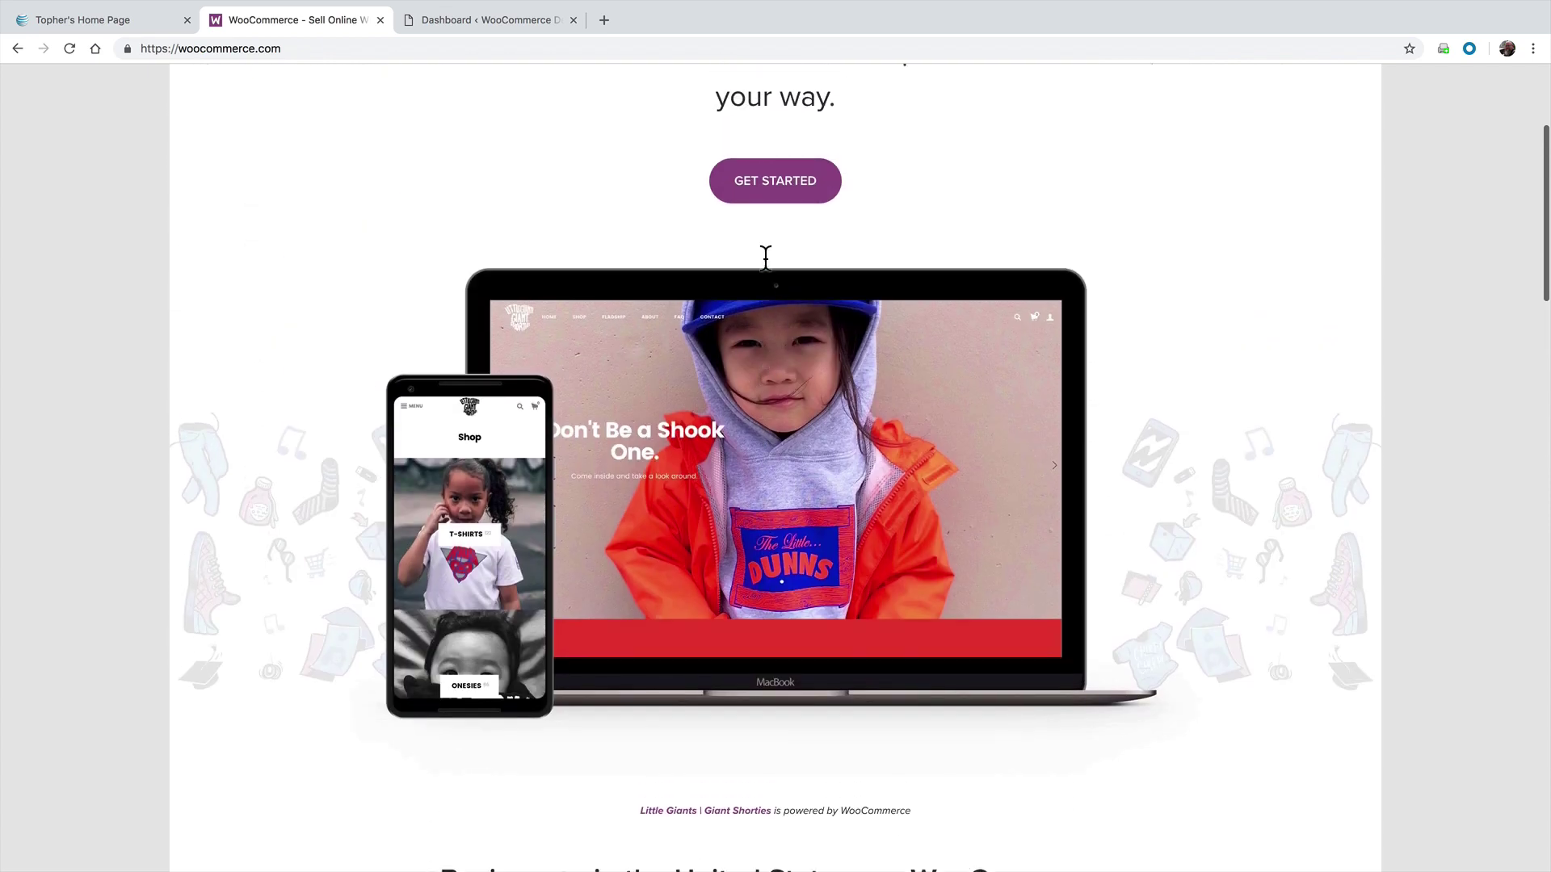
scroll(765, 253, "up", 3)
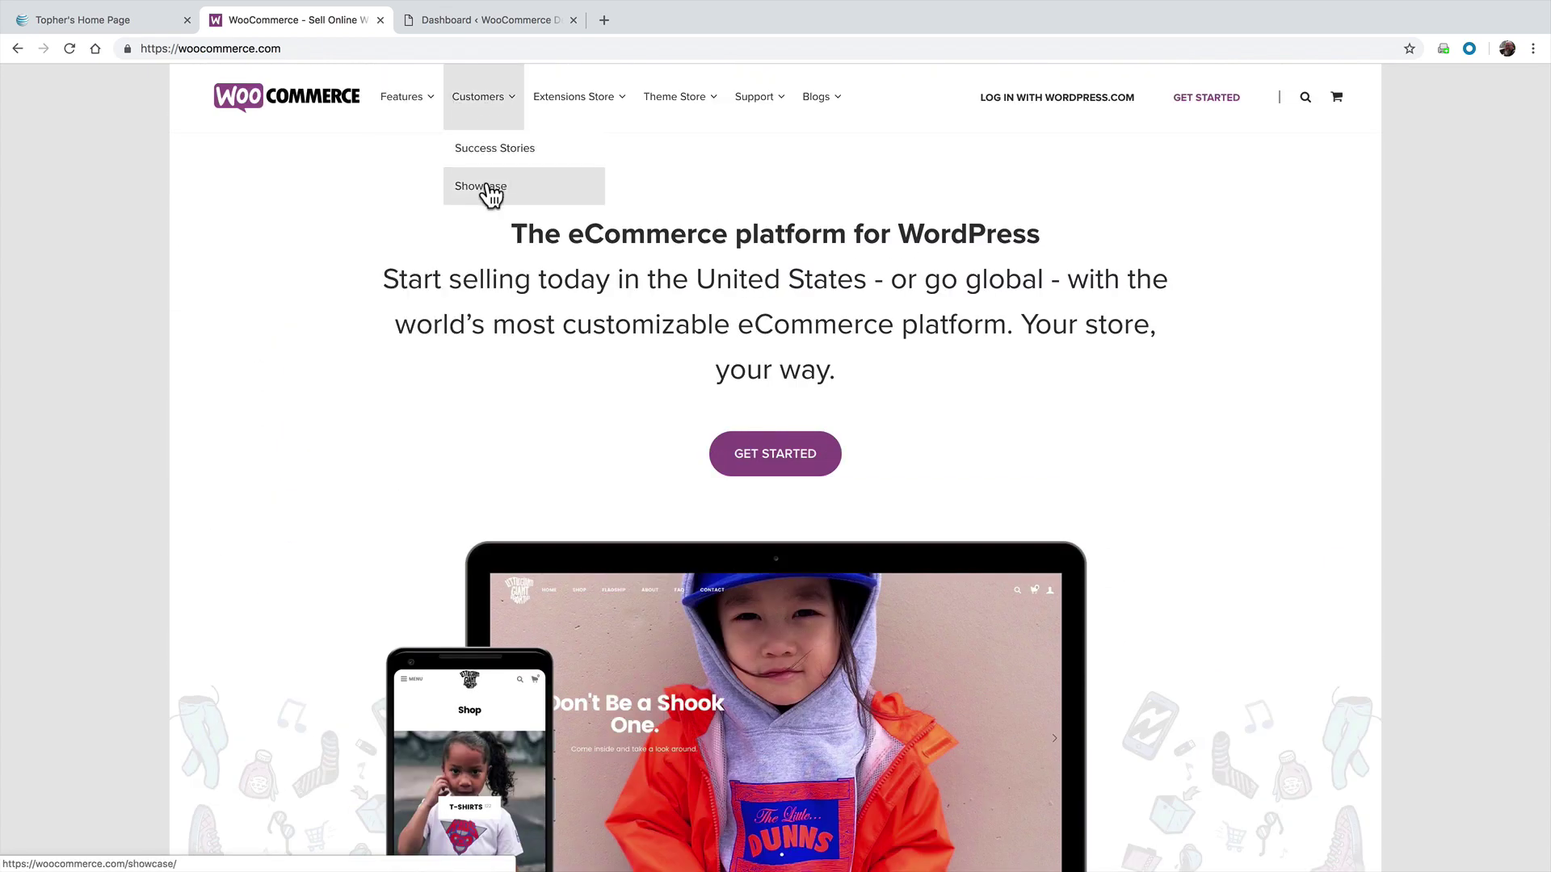
Browse the Showcase store cards down and back, then switch to the demo site's dashboard
left_click(489, 192)
scroll(489, 192, "down", 3)
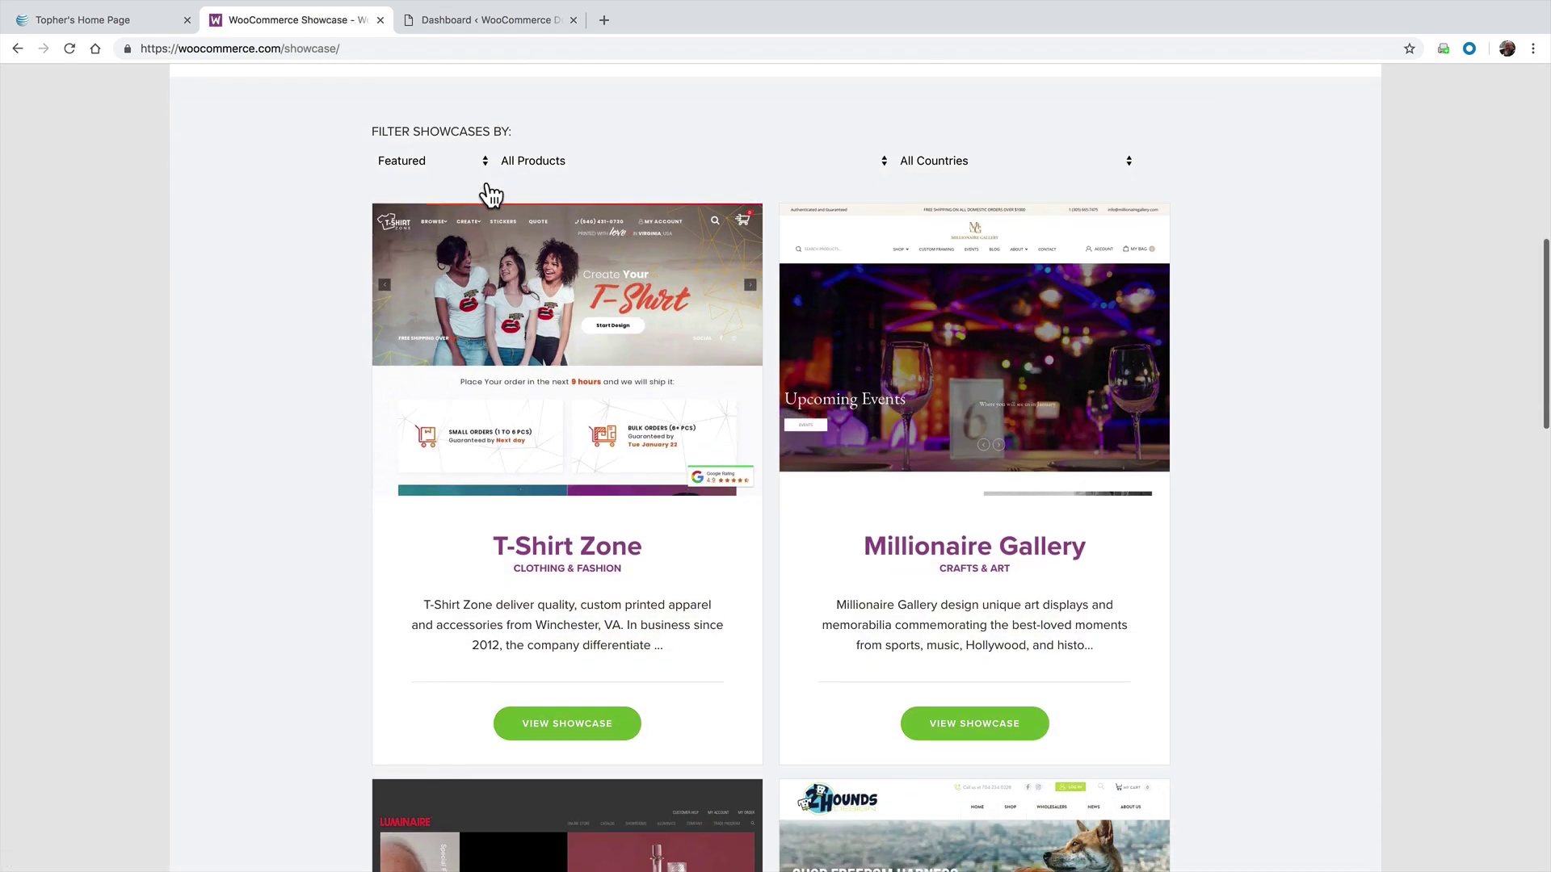
scroll(488, 192, "down", 1)
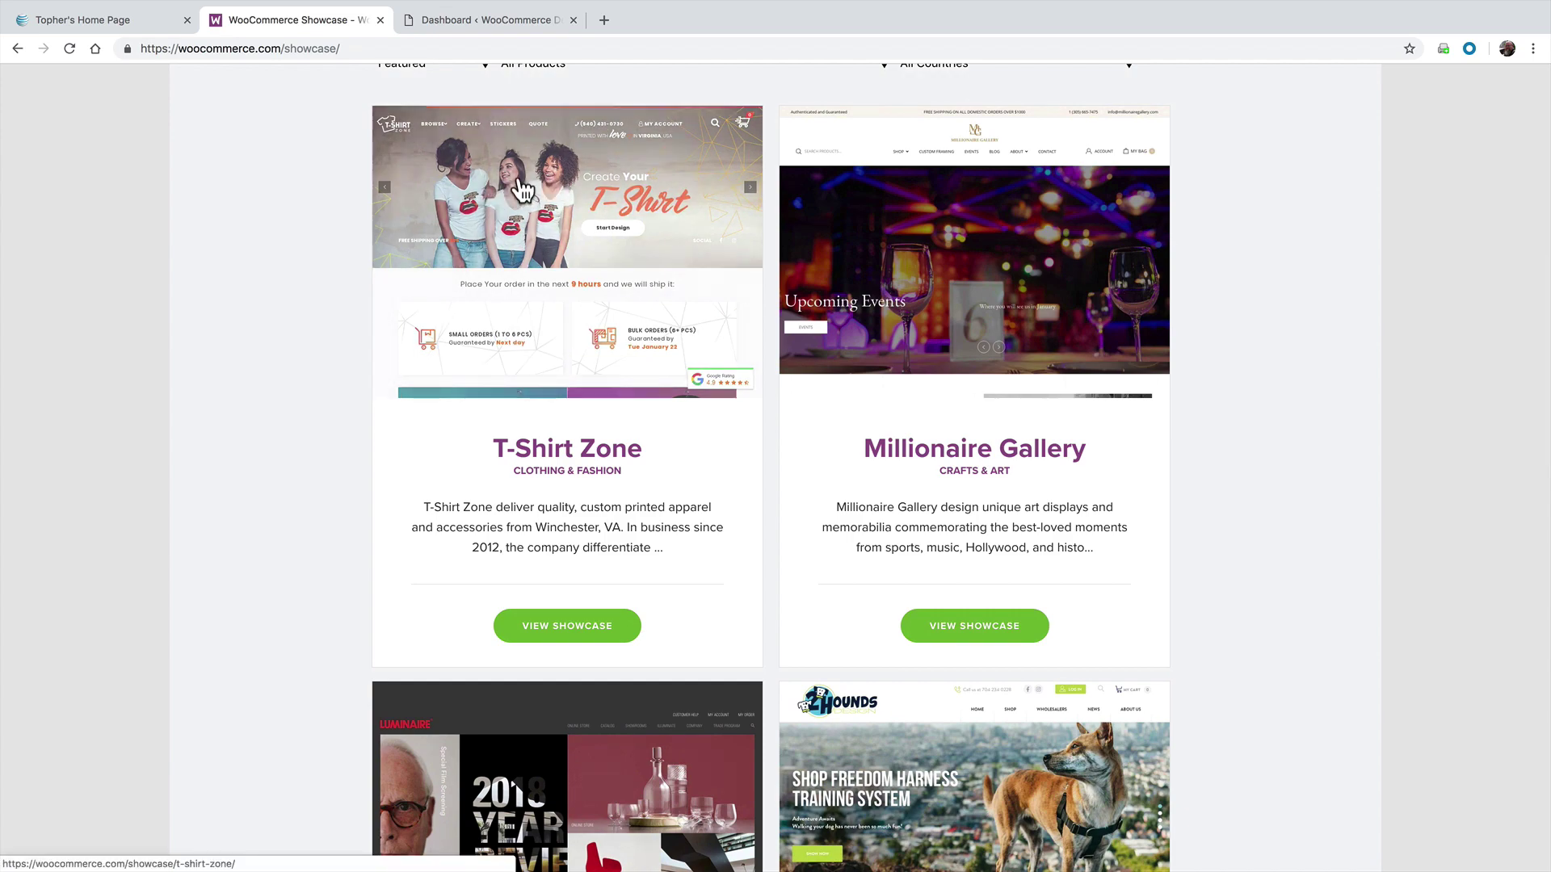
scroll(565, 210, "down", 5)
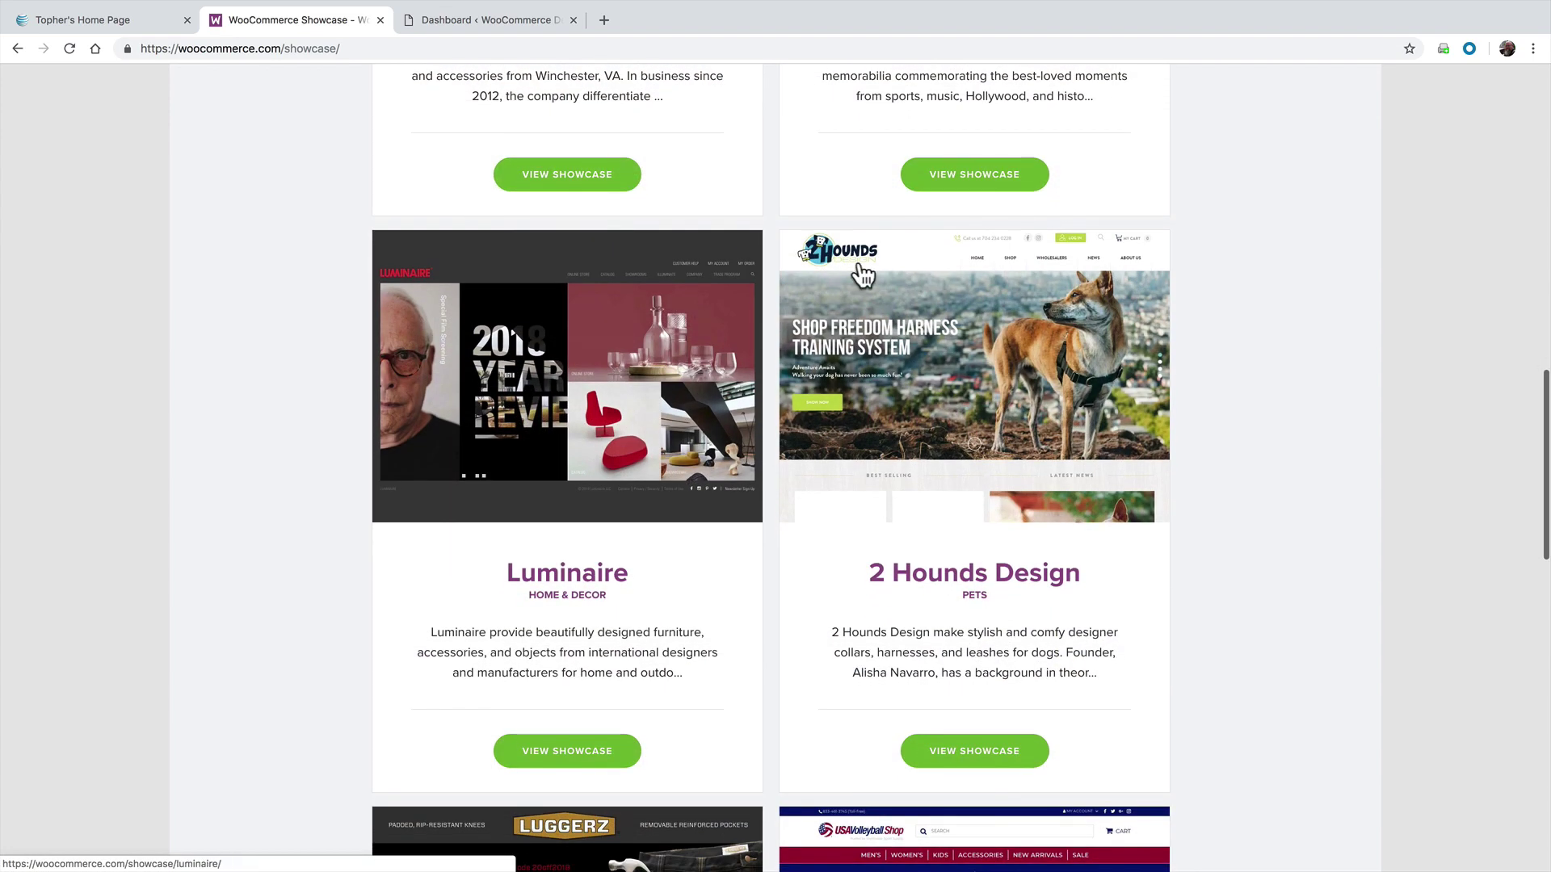
scroll(1037, 355, "down", 2)
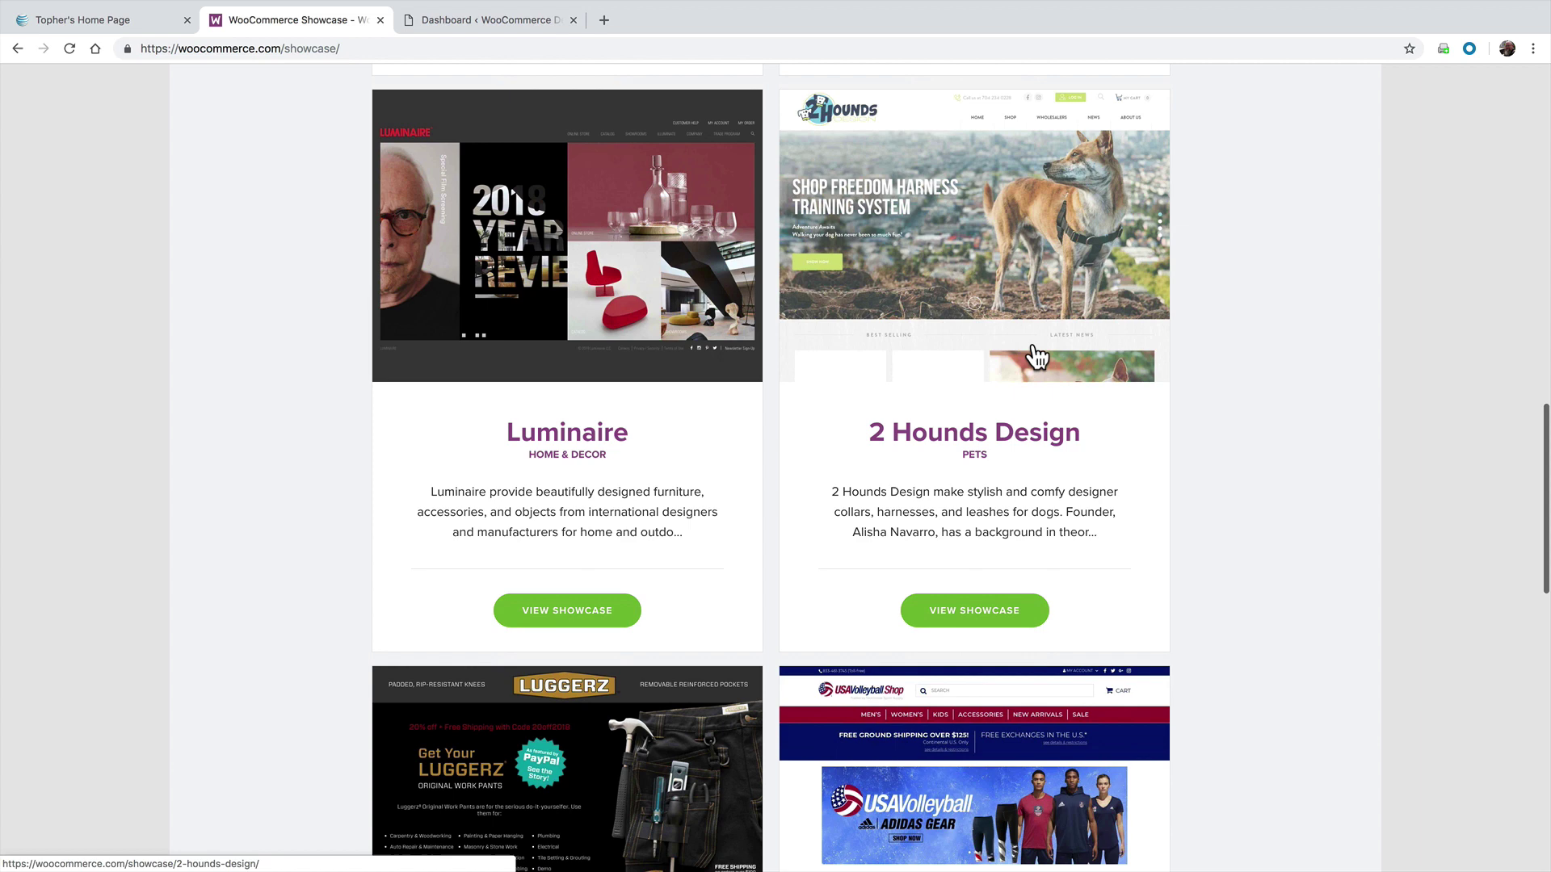
scroll(765, 266, "down", 2)
scroll(653, 220, "down", 2)
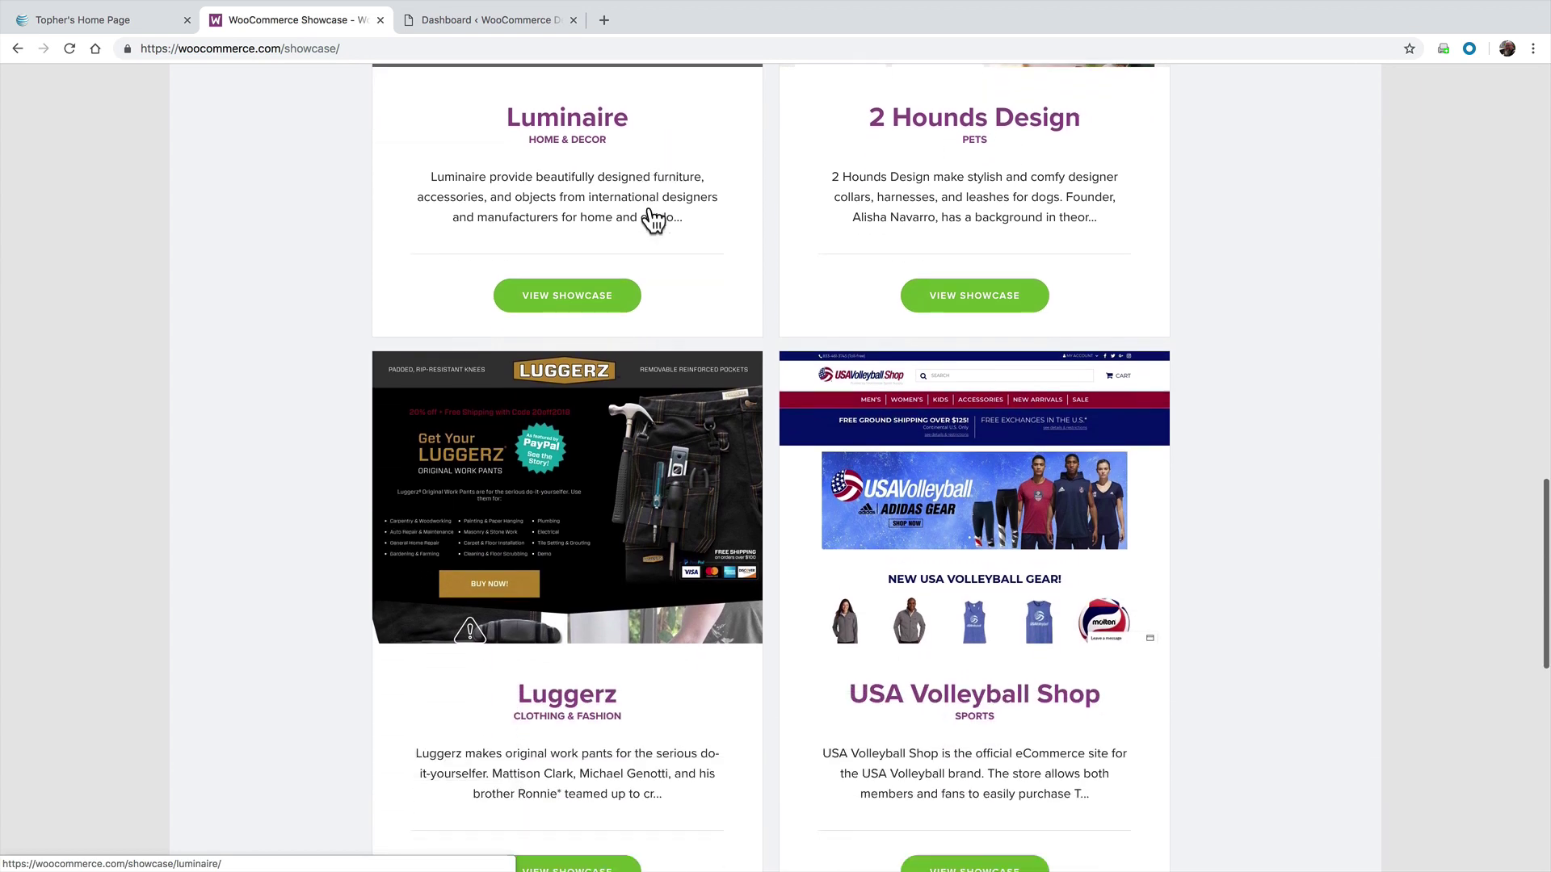
scroll(652, 219, "down", 2)
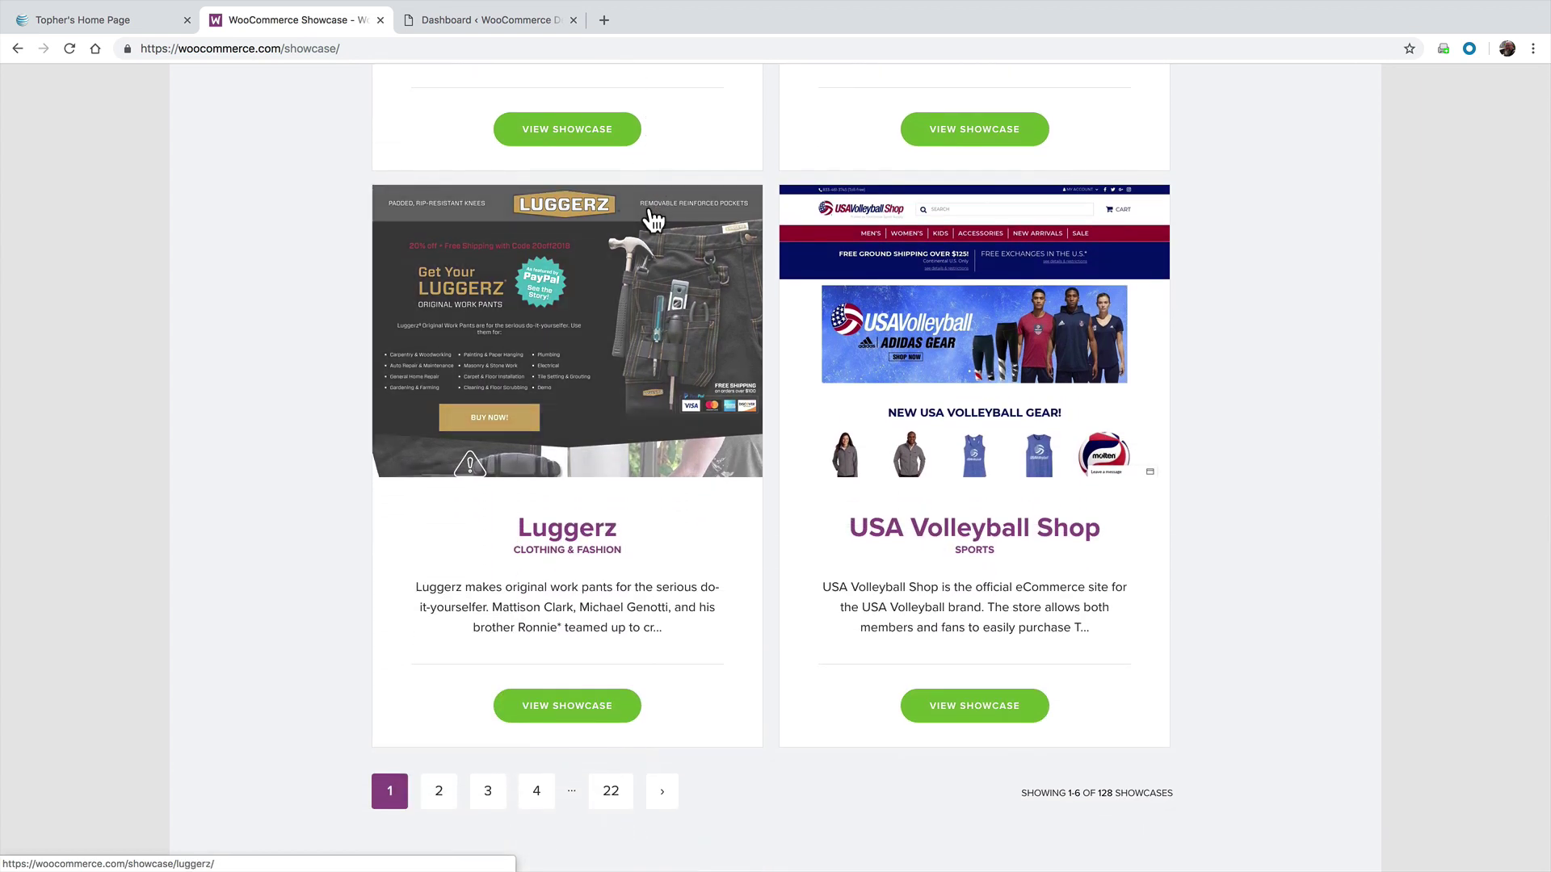
scroll(1047, 353, "down", 5)
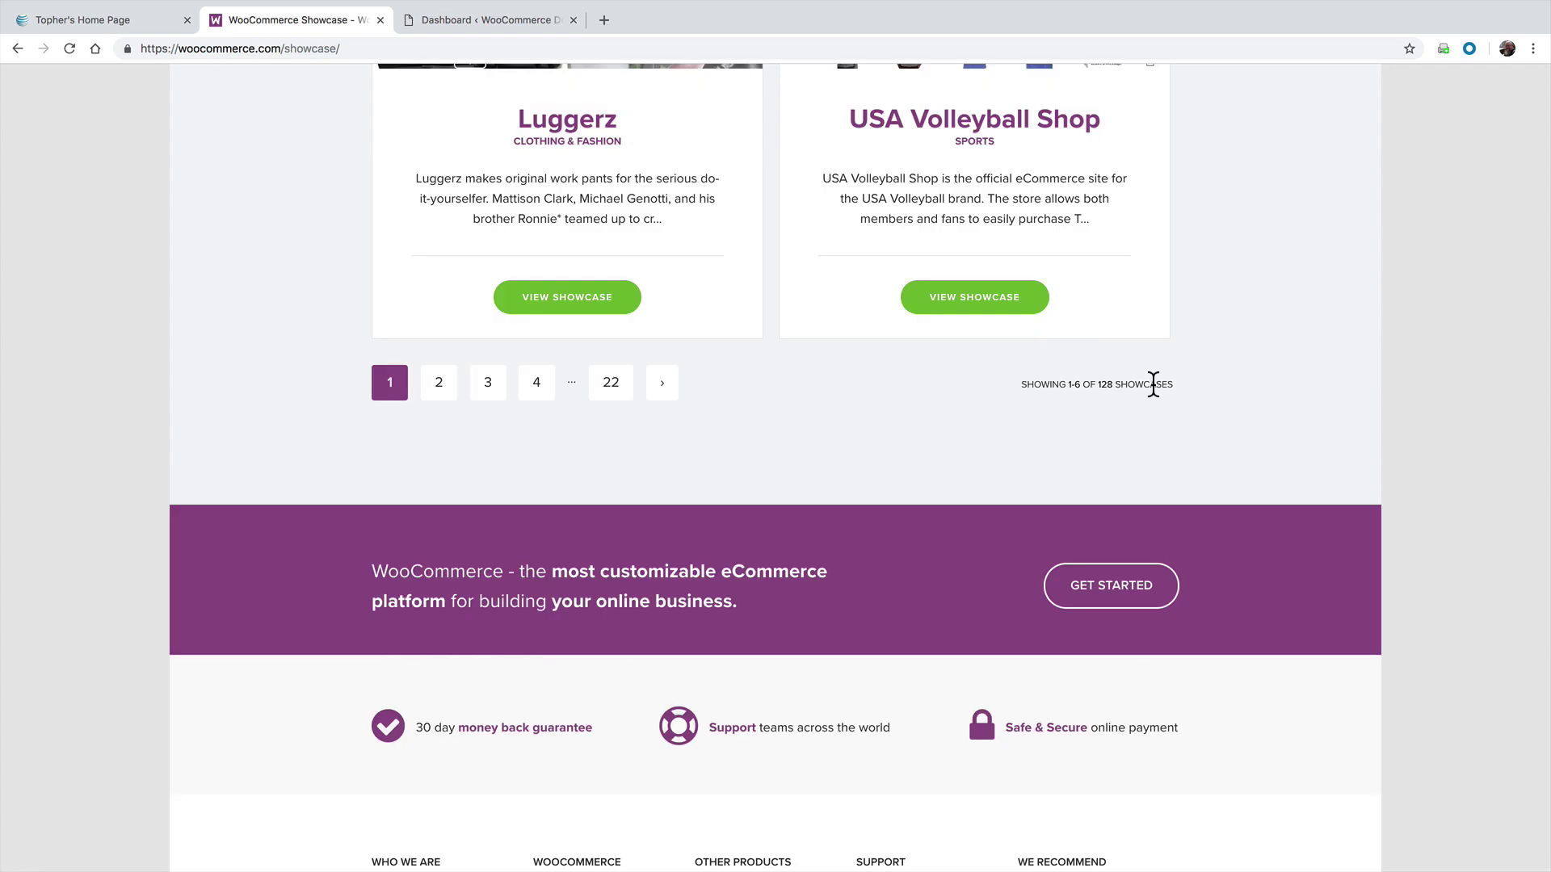
scroll(1153, 385, "up", 5)
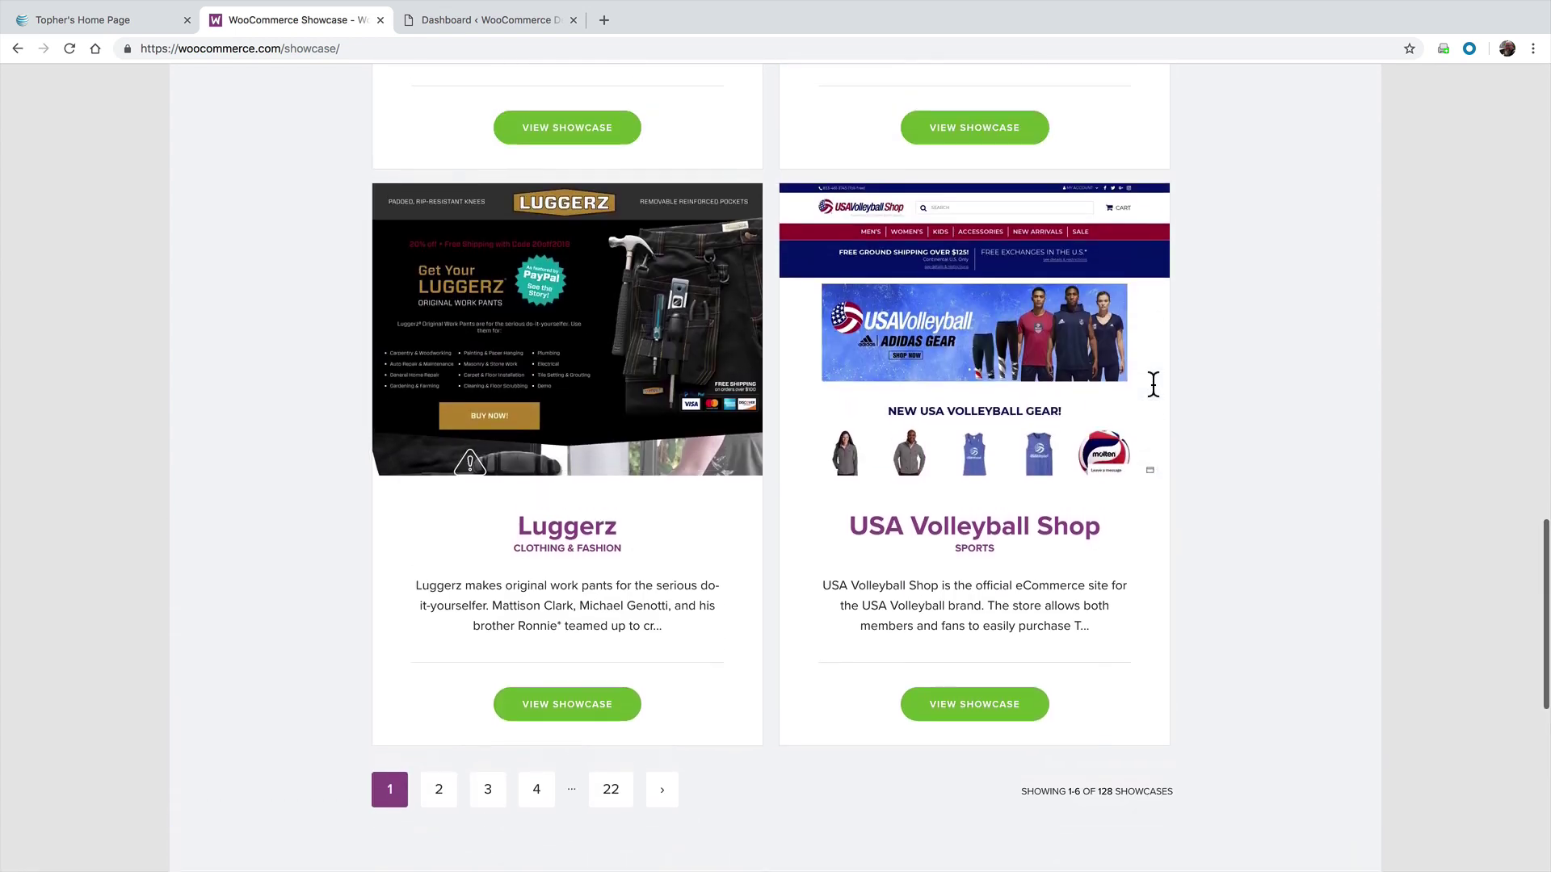
scroll(1153, 384, "up", 4)
scroll(1152, 384, "up", 7)
scroll(1153, 385, "up", 10)
scroll(1153, 385, "up", 3)
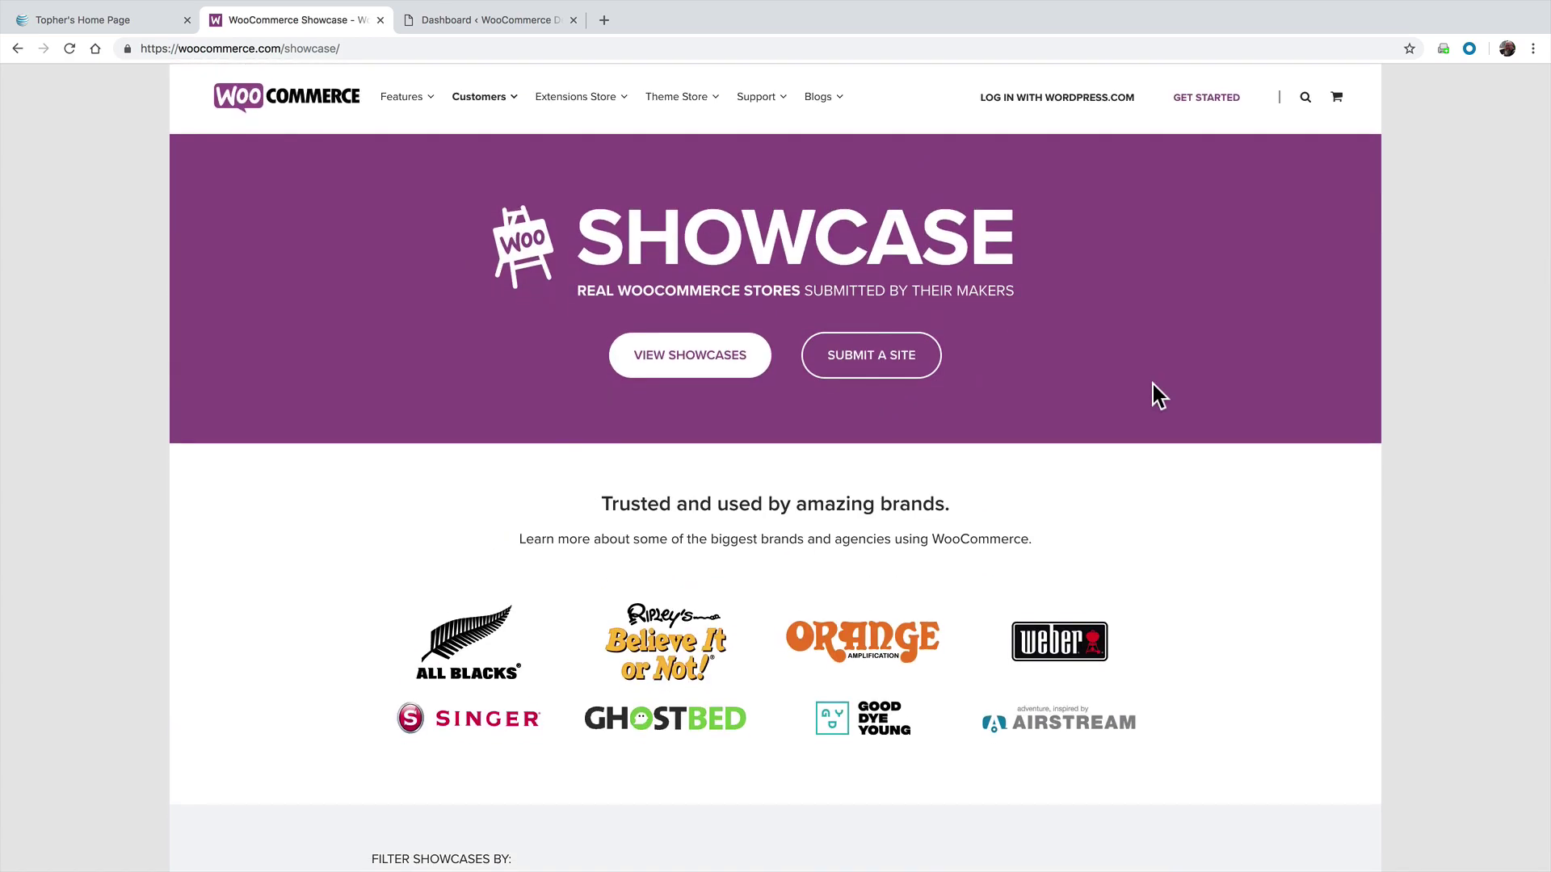
left_click(485, 18)
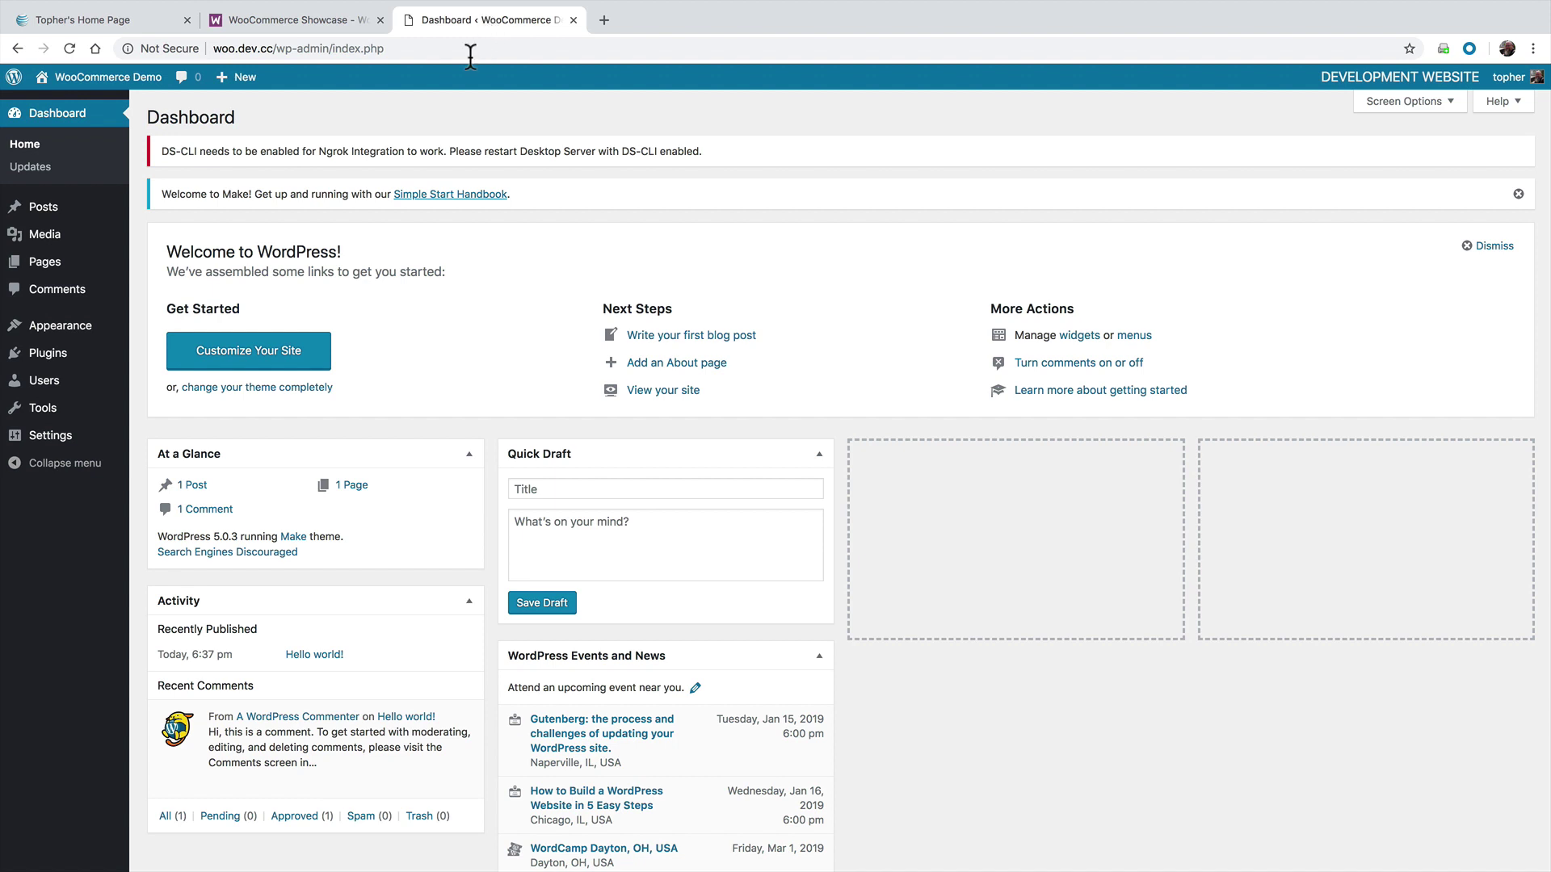
mouse_move(48, 352)
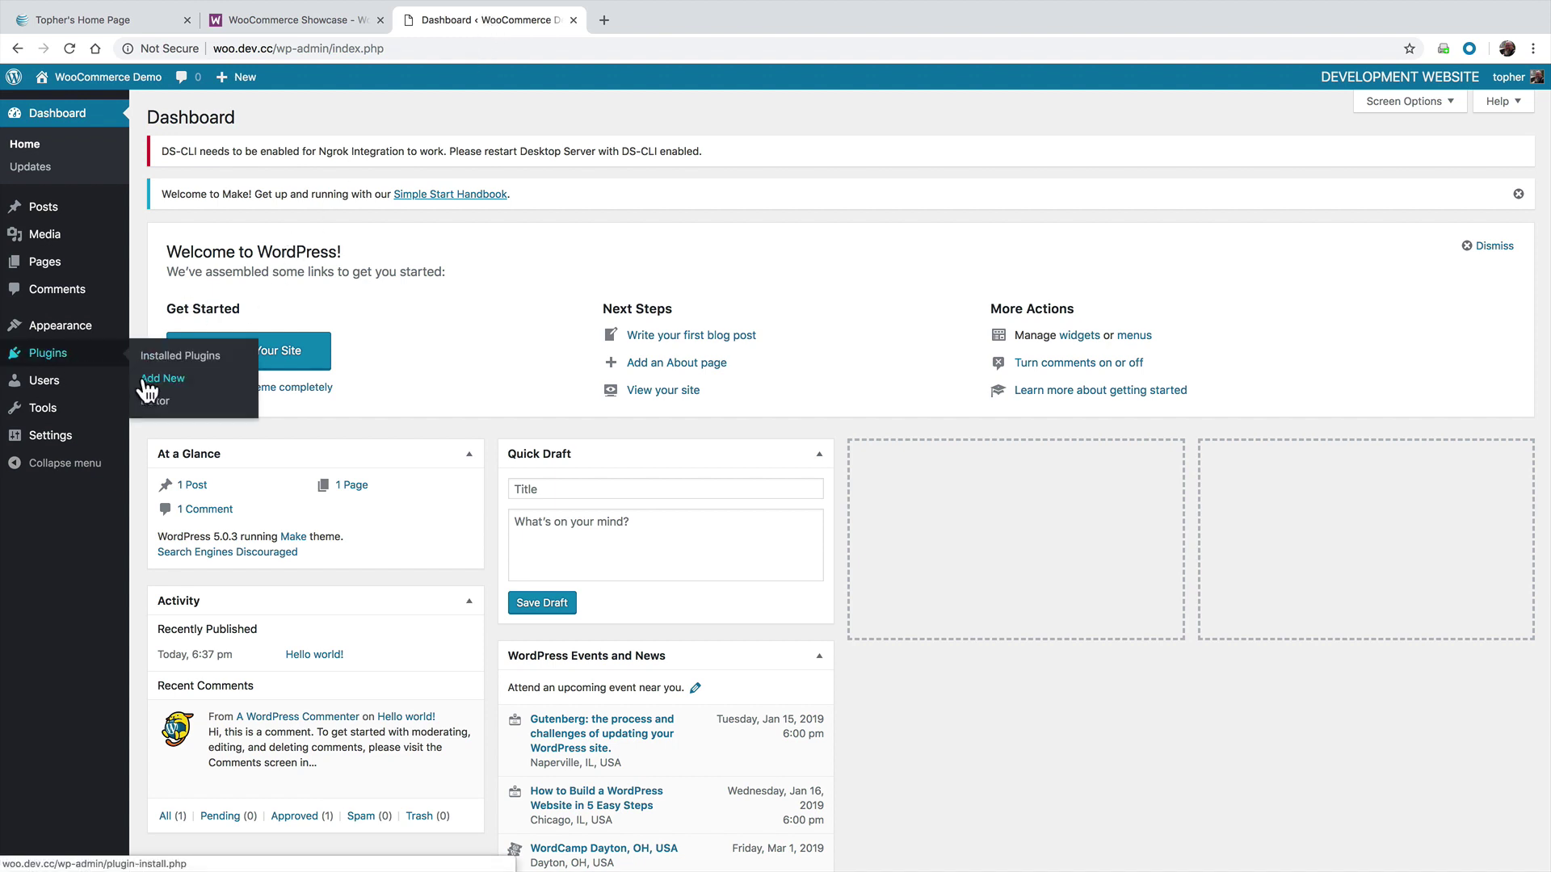
Search Add New Plugins for 'woocommerce' and install the WooCommerce plugin
left_click(147, 379)
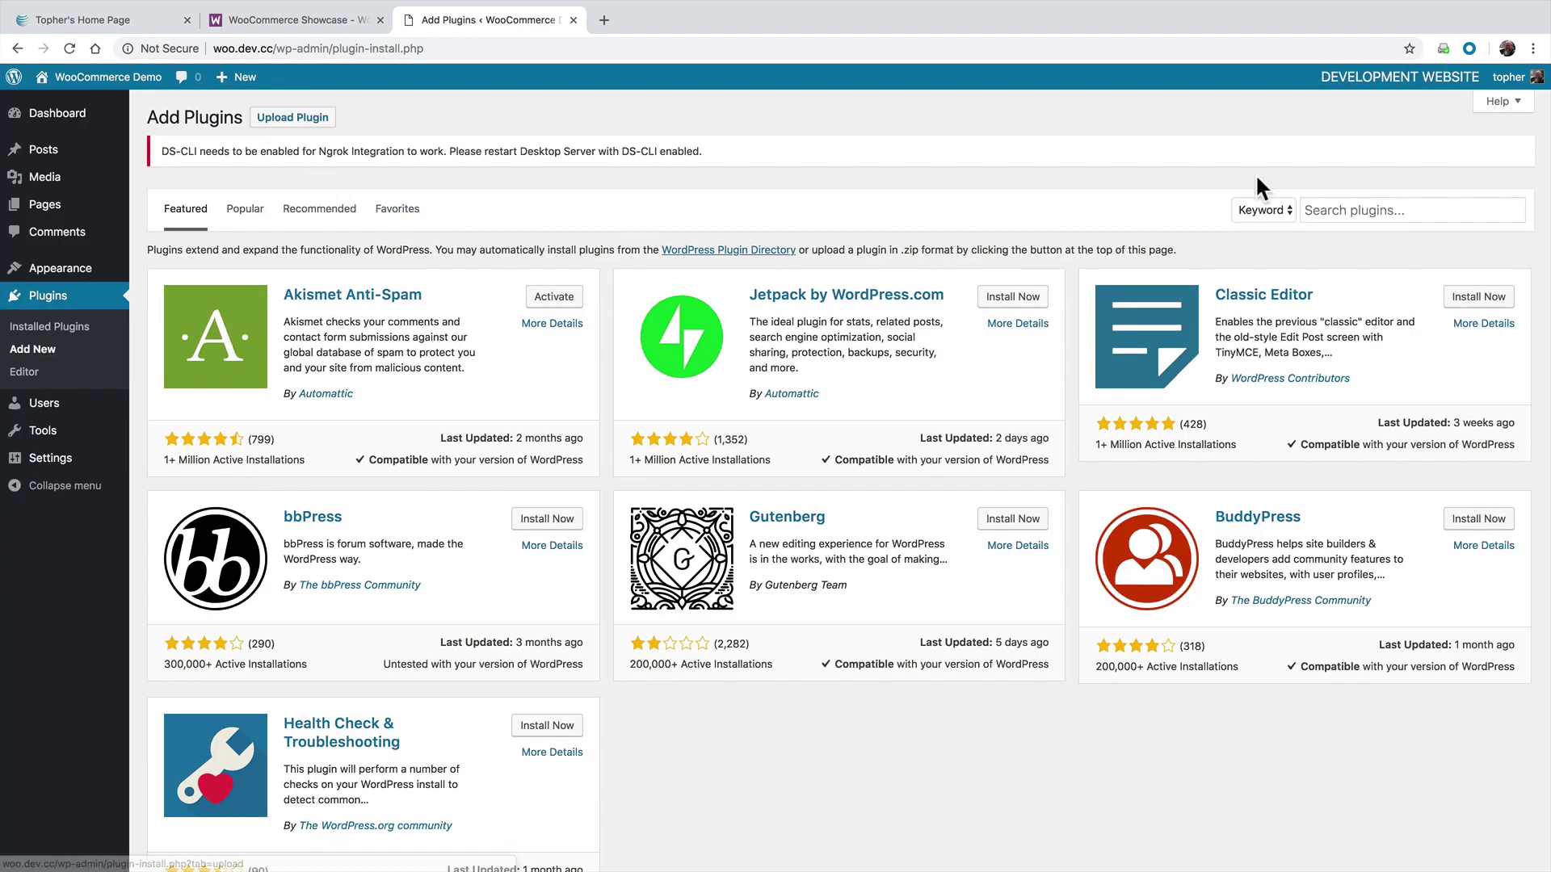
left_click(1339, 206)
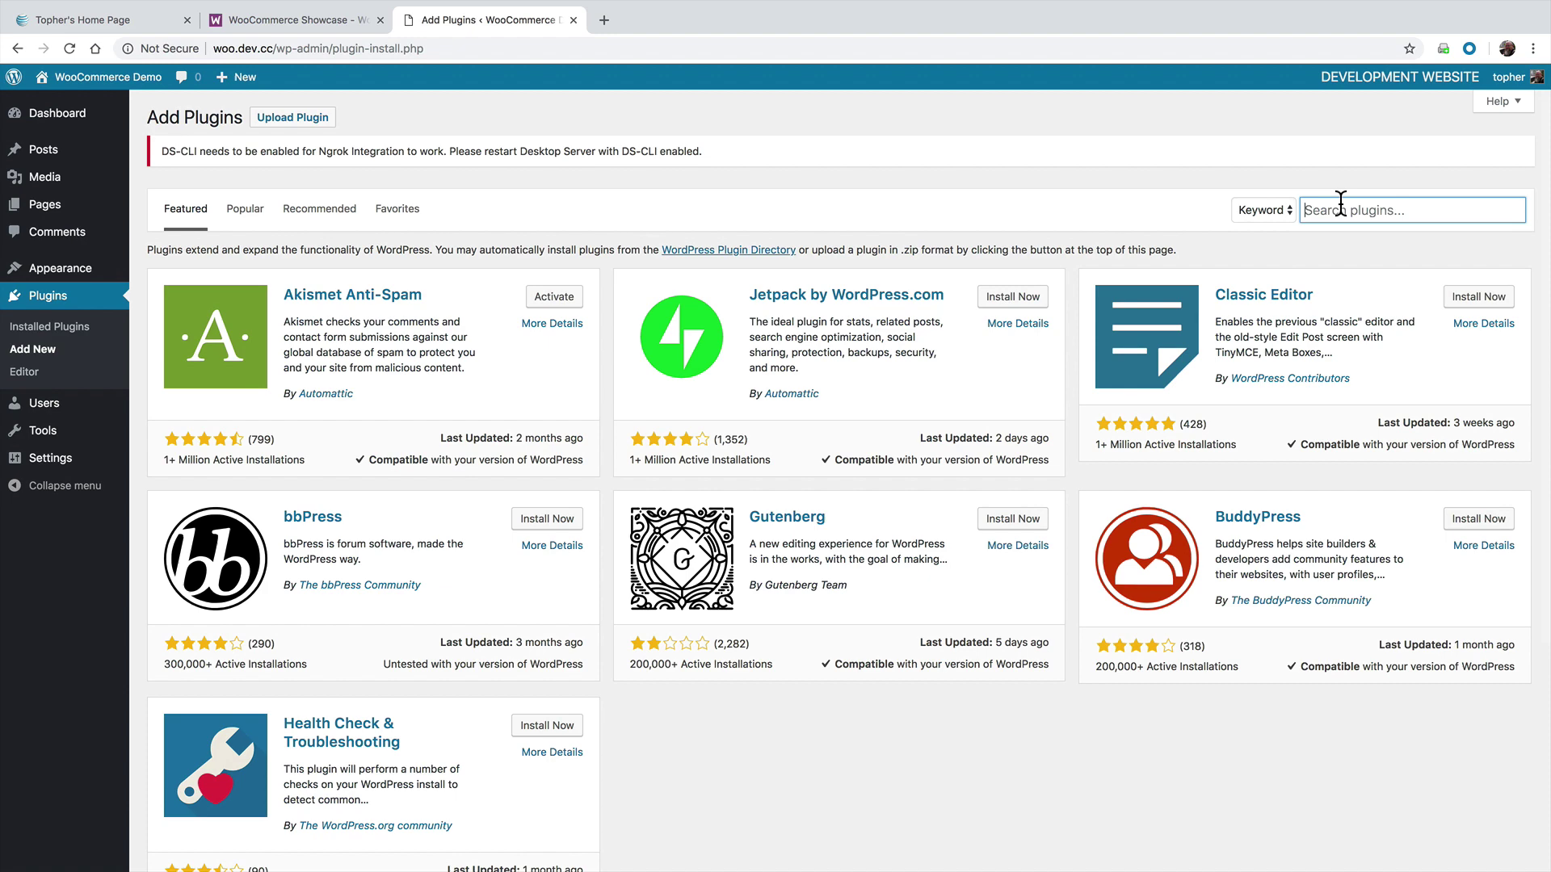
type("woocommerce")
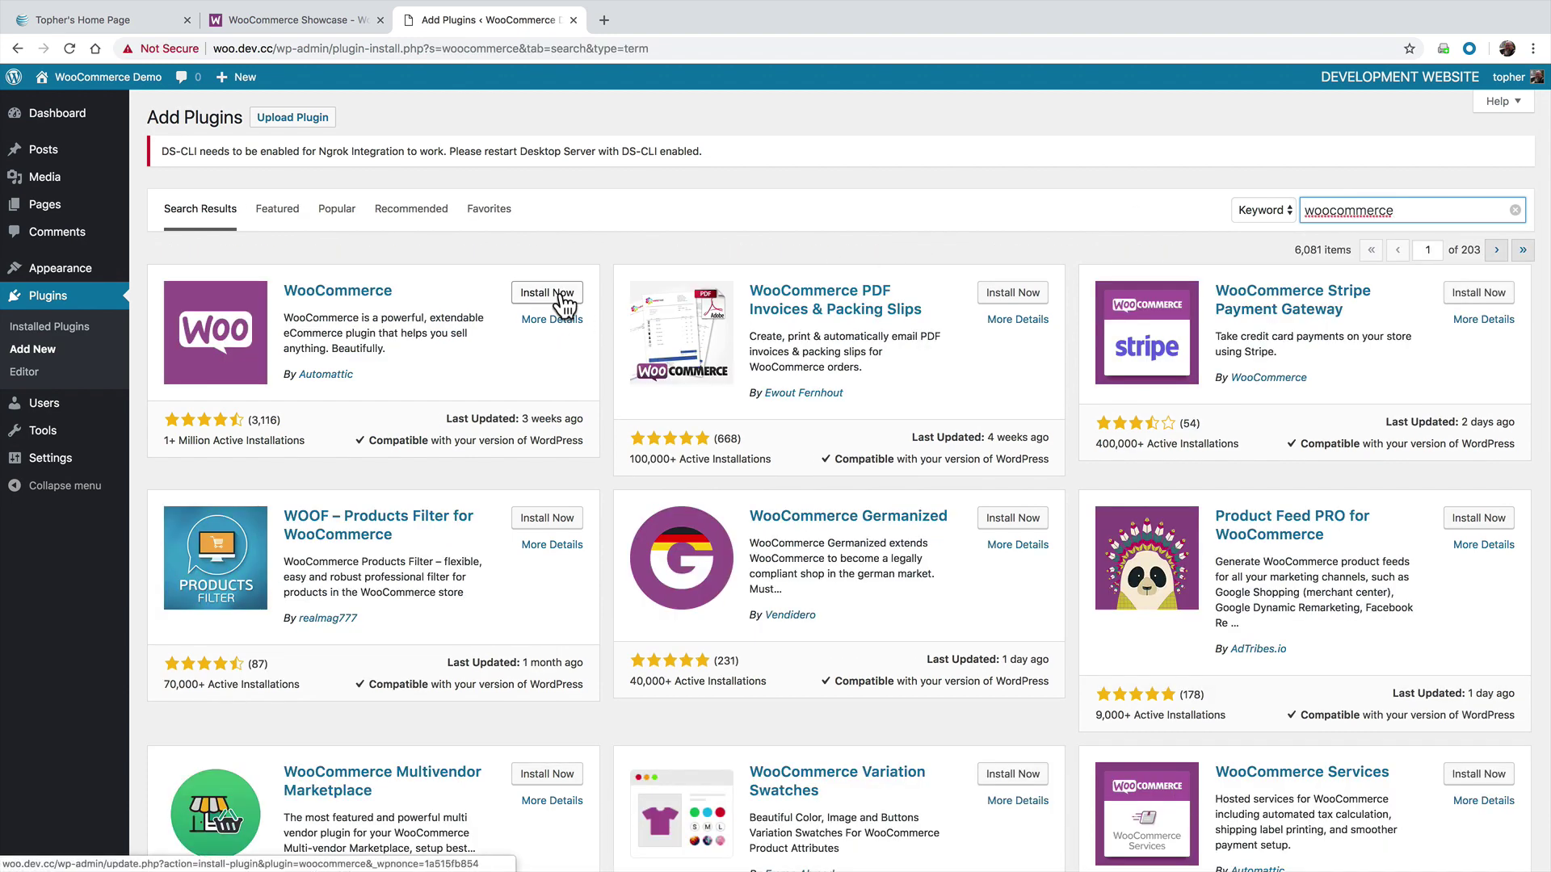
left_click(564, 298)
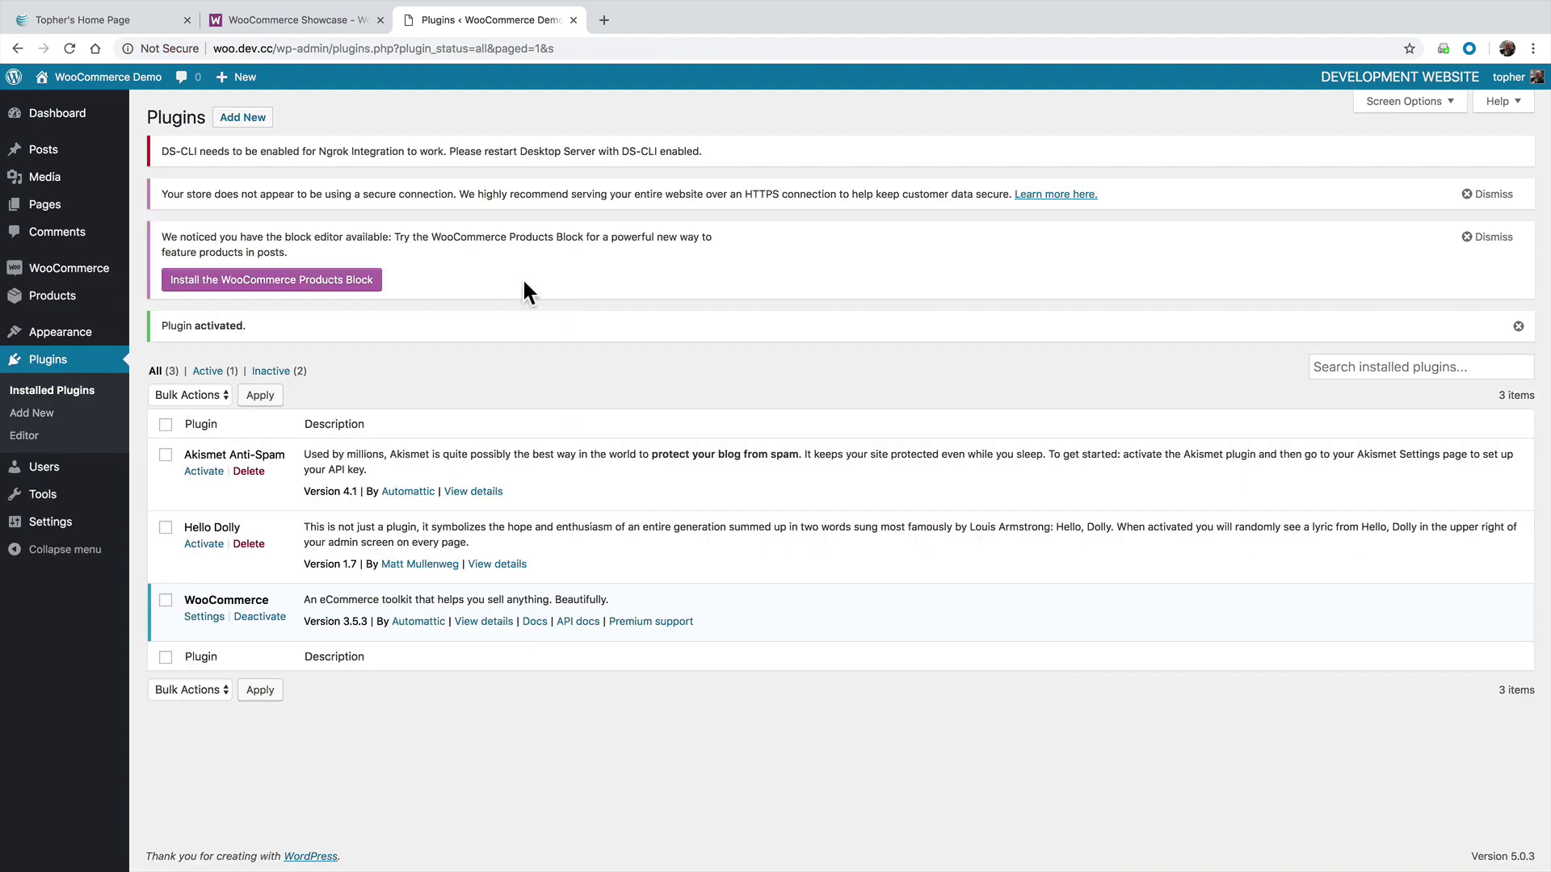
Start the first product and advance the tour through name, type, virtual and downloadable steps
left_click(68, 305)
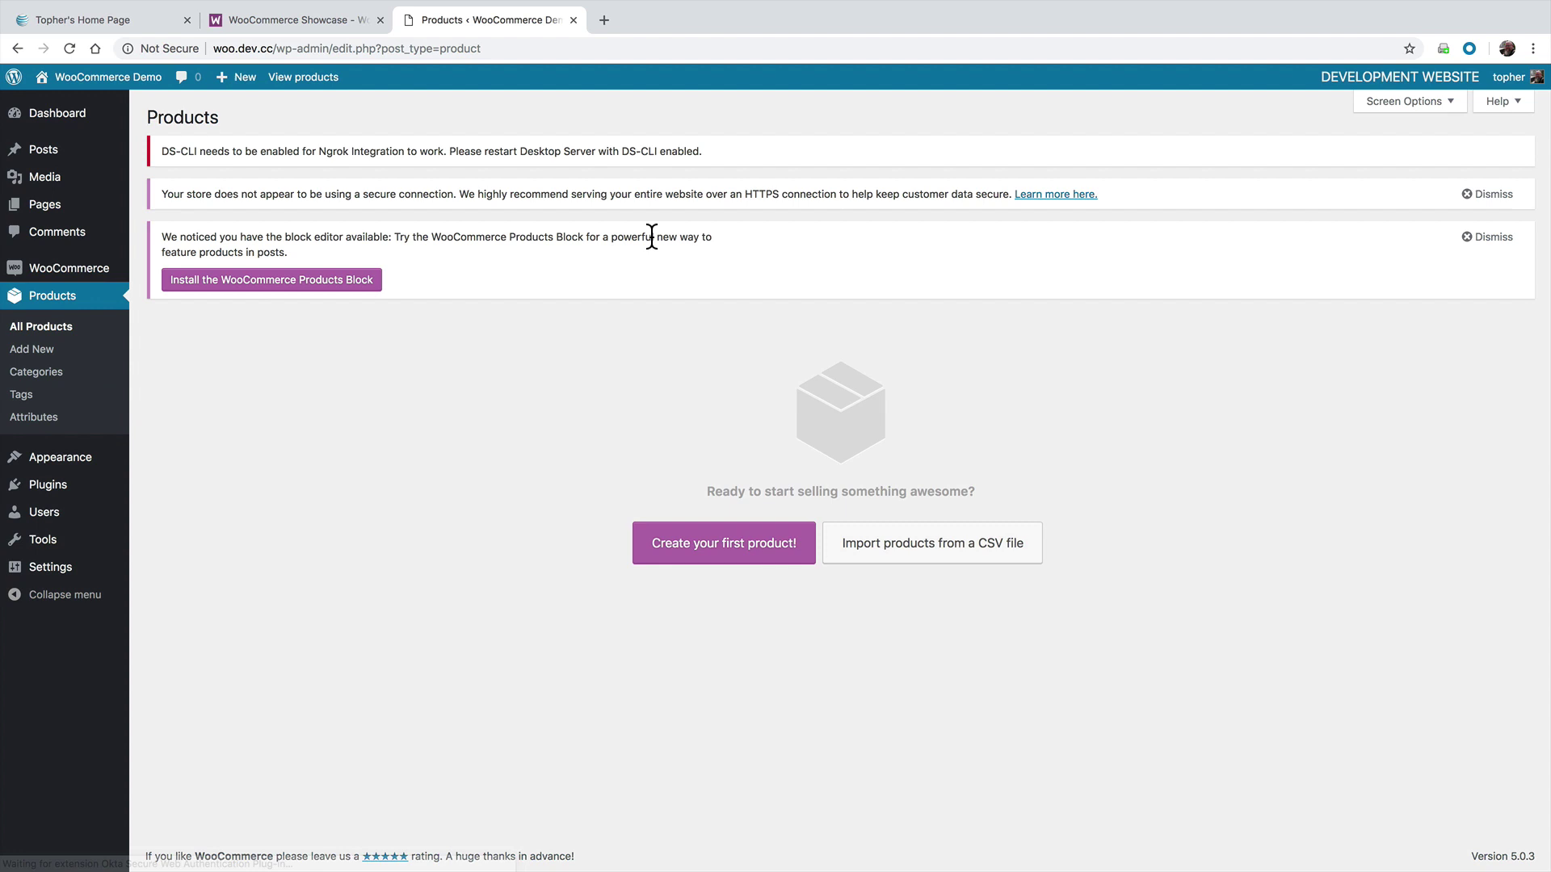
left_click(732, 555)
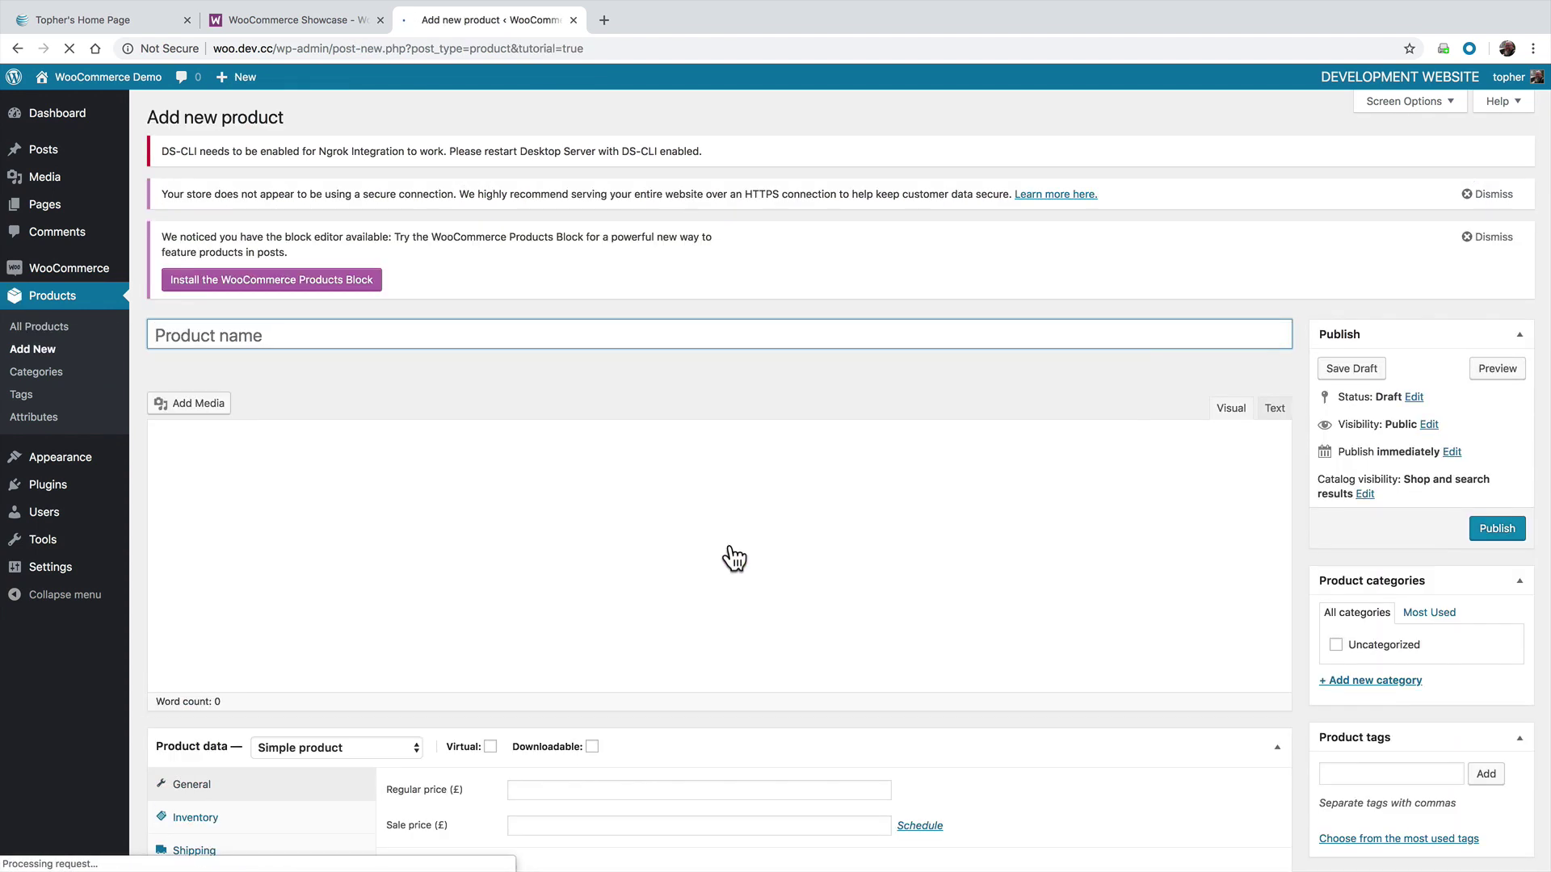
left_click(370, 480)
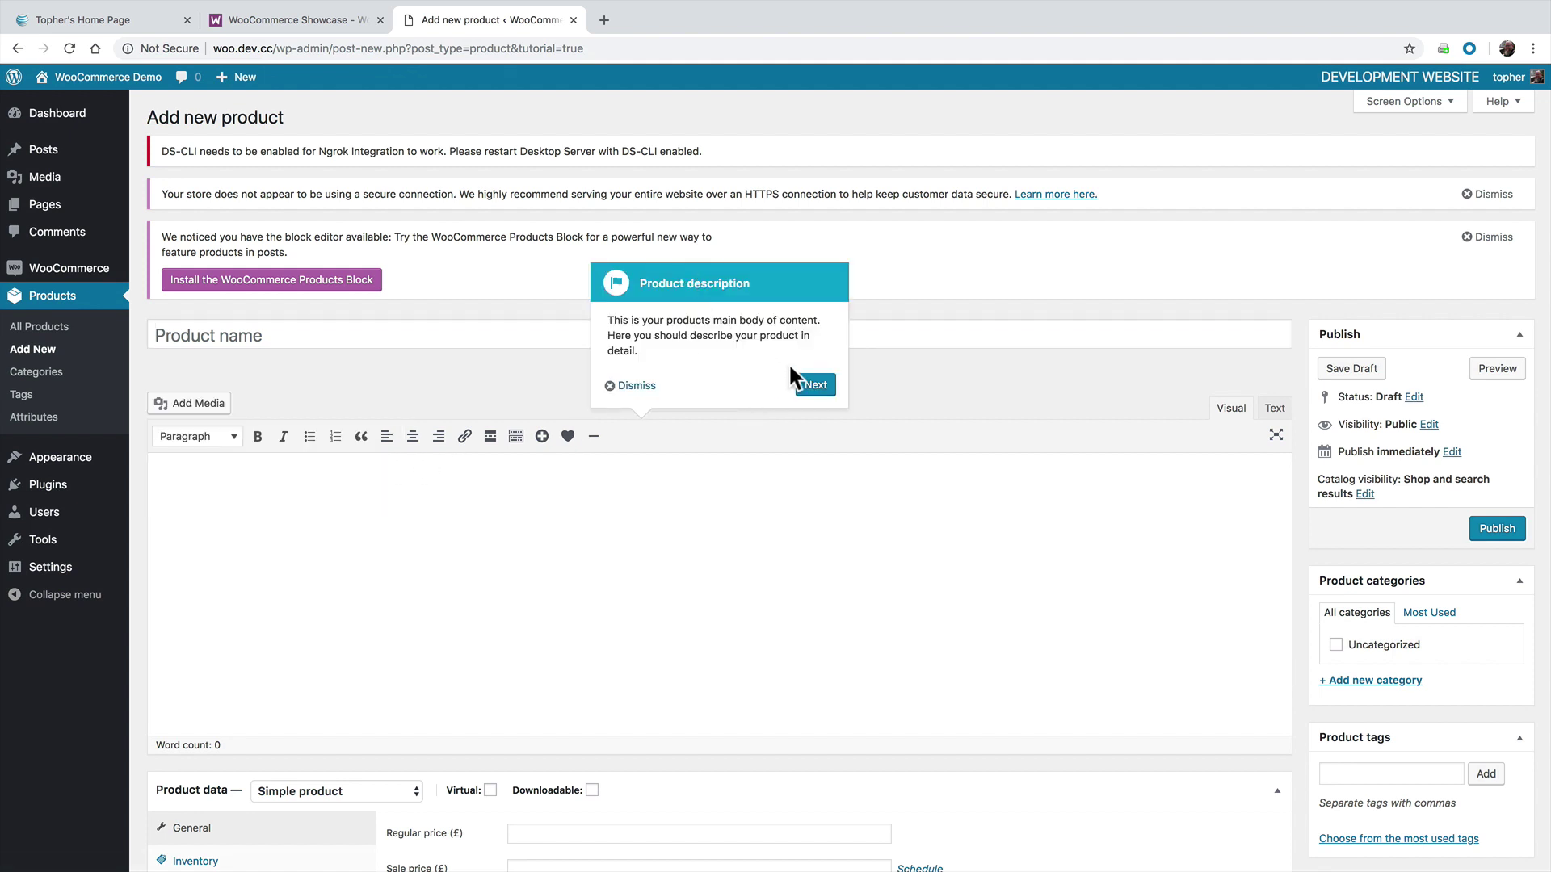
left_click(814, 385)
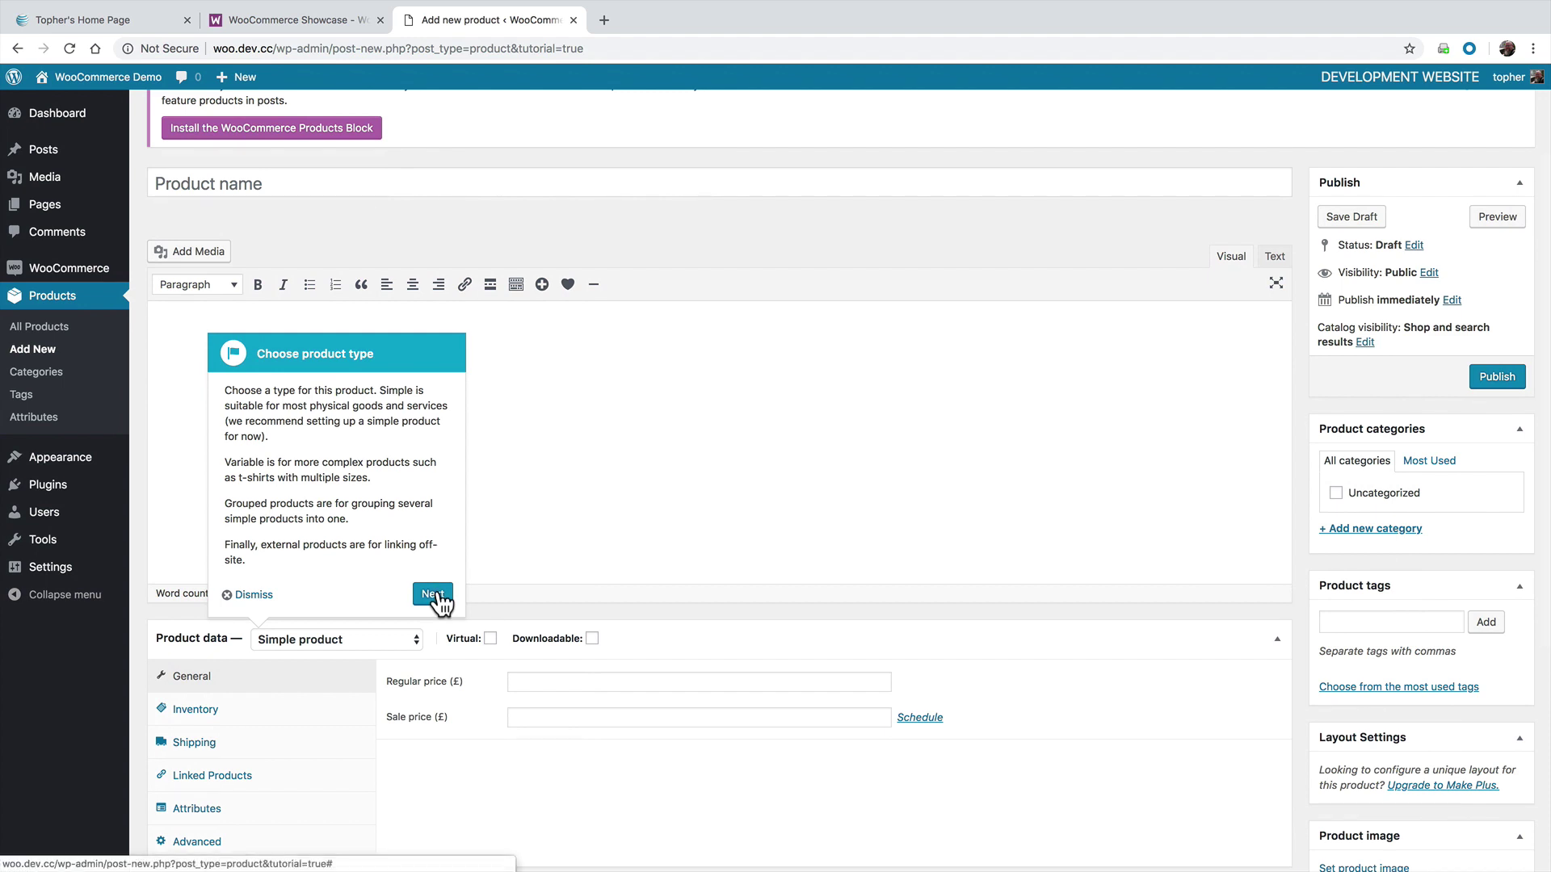
left_click(433, 594)
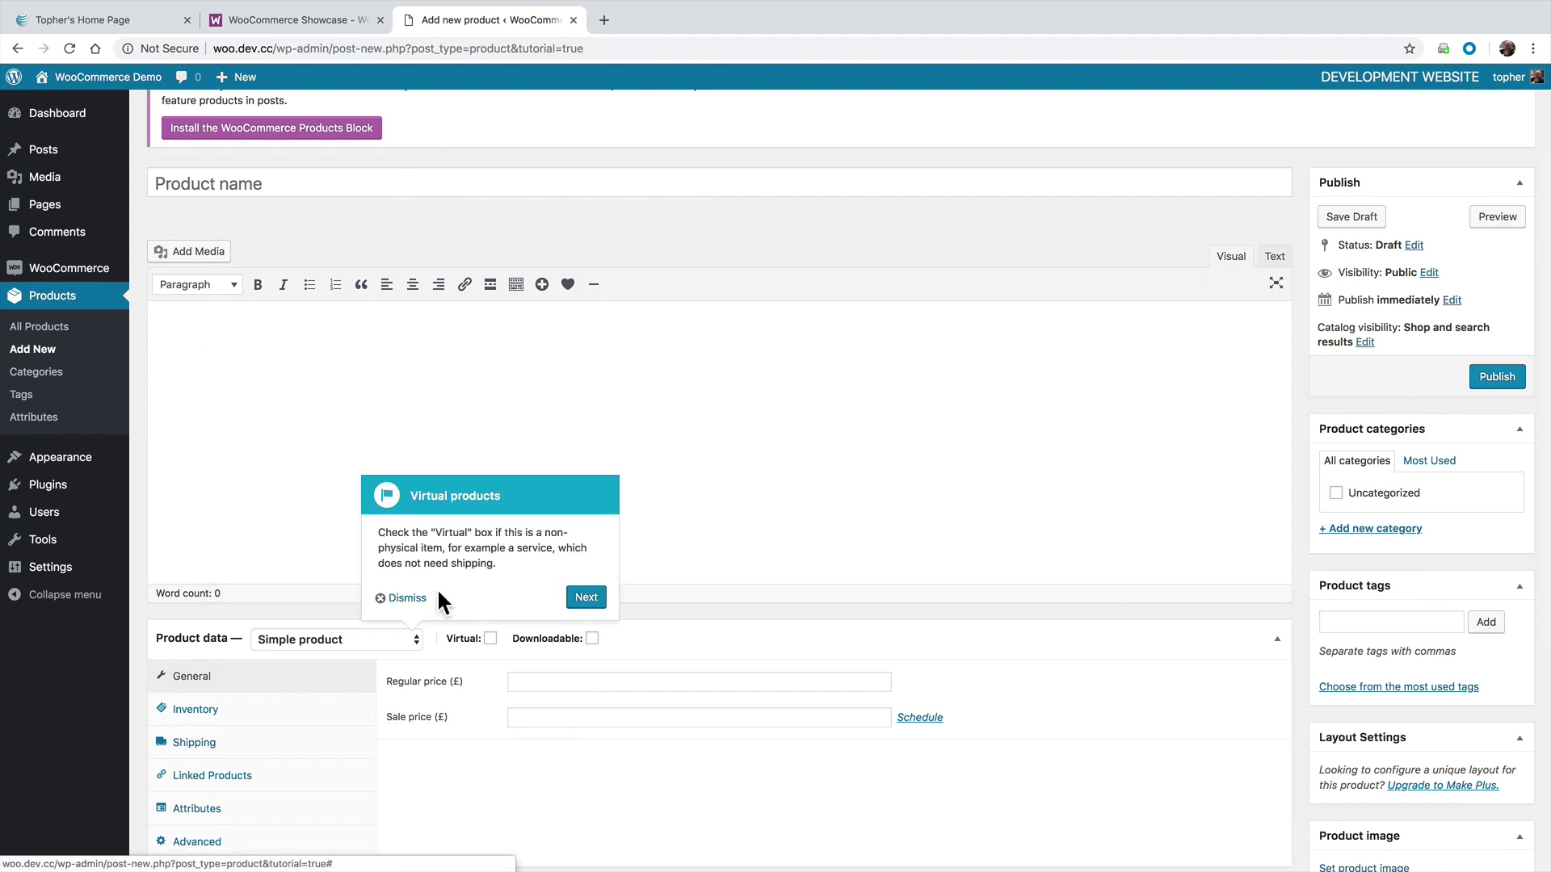
left_click(585, 599)
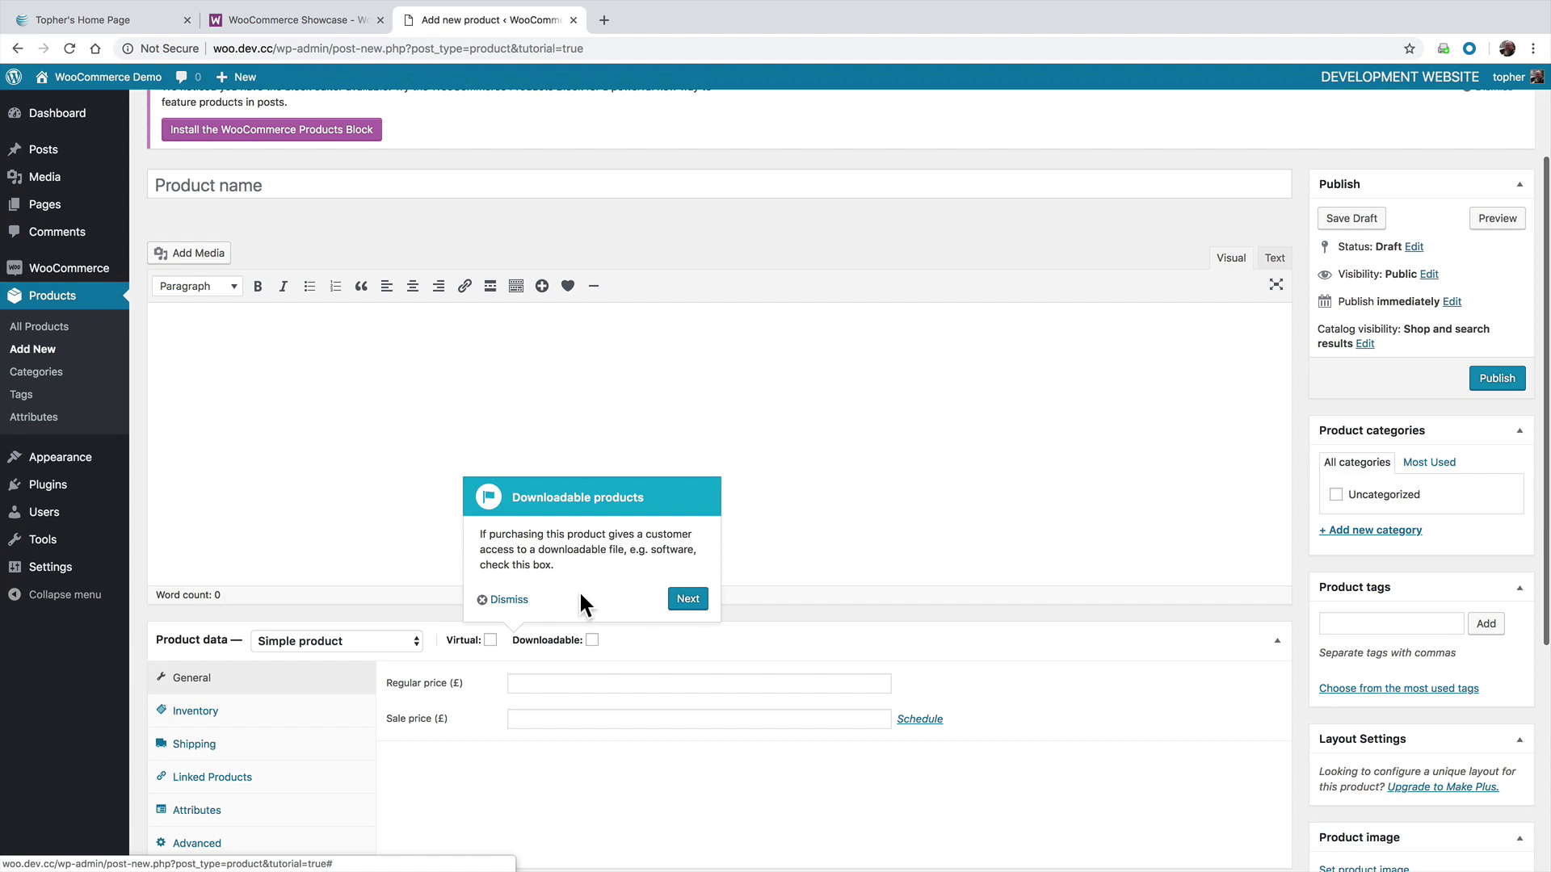
left_click(687, 600)
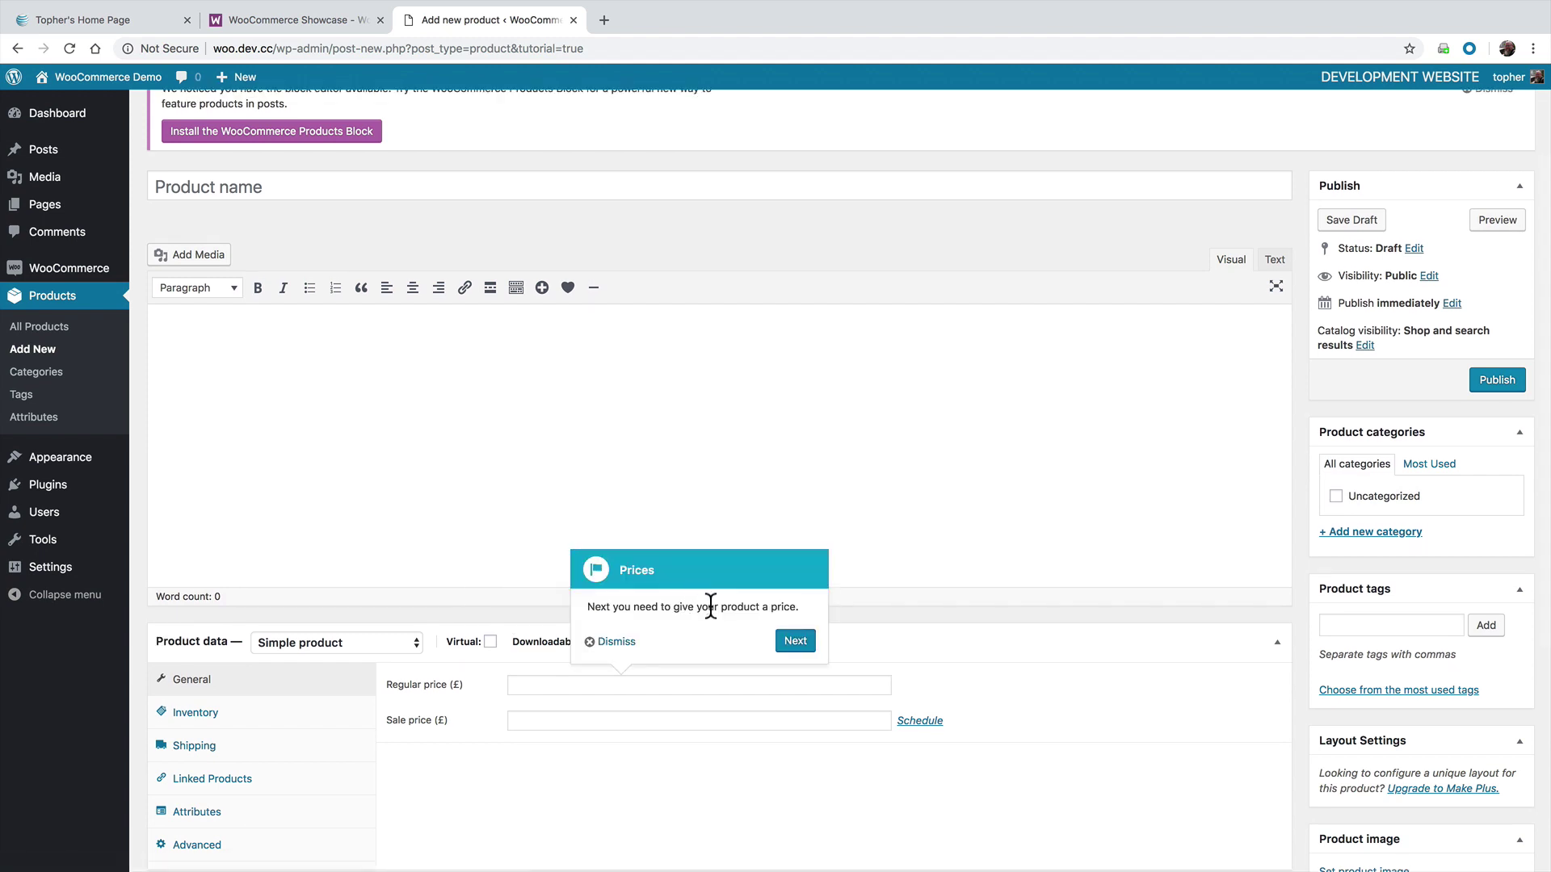
Continue the tour through prices, short description, images, tags, categories and publishing
left_click(785, 642)
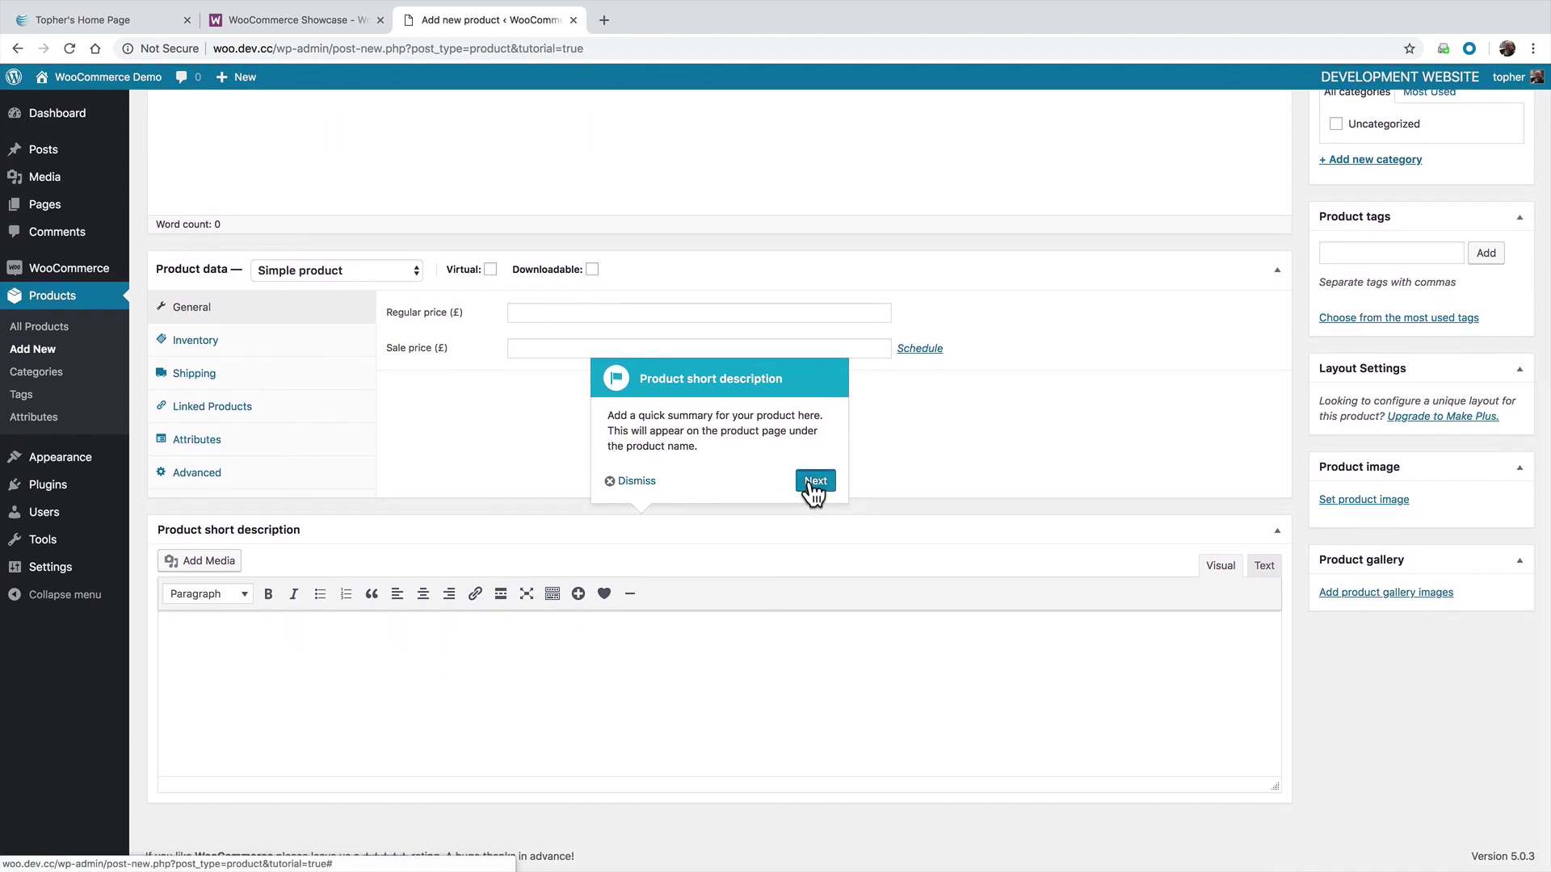
left_click(811, 479)
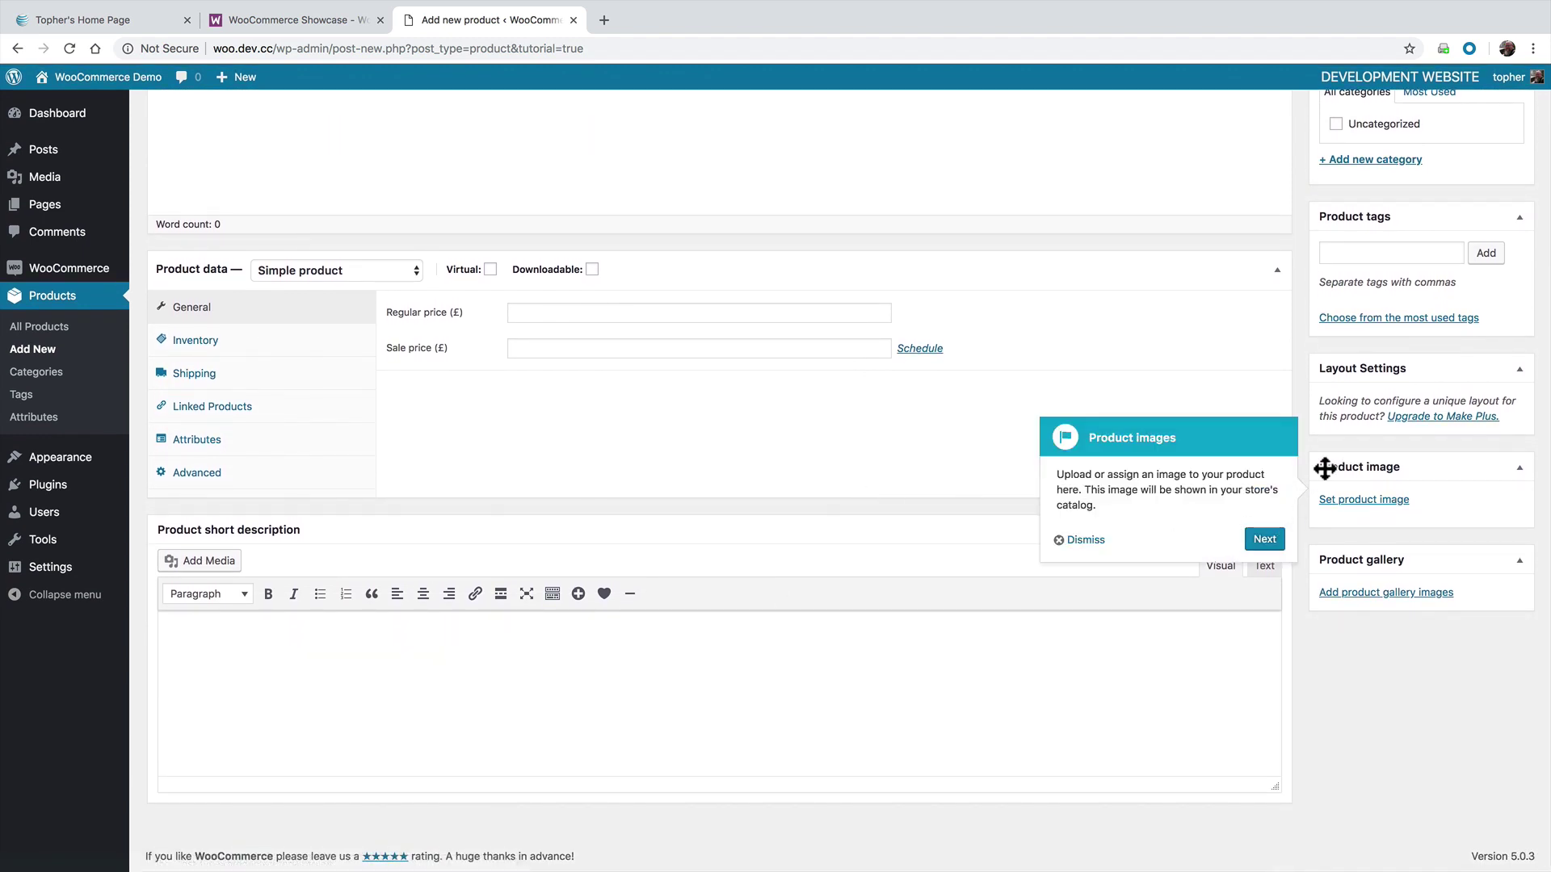
left_click(1266, 539)
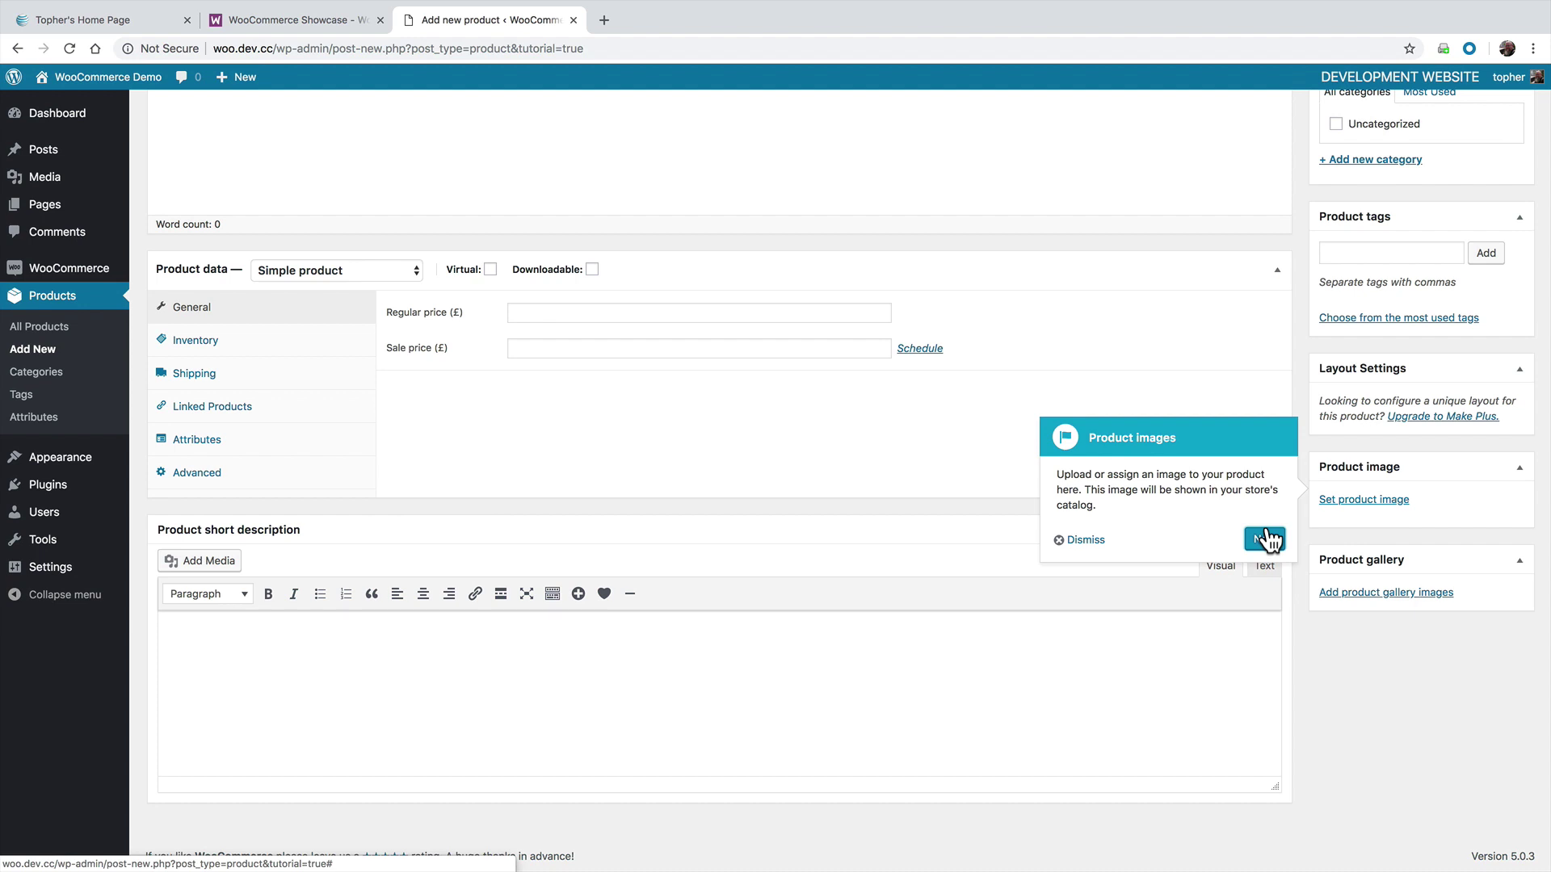
left_click(1267, 539)
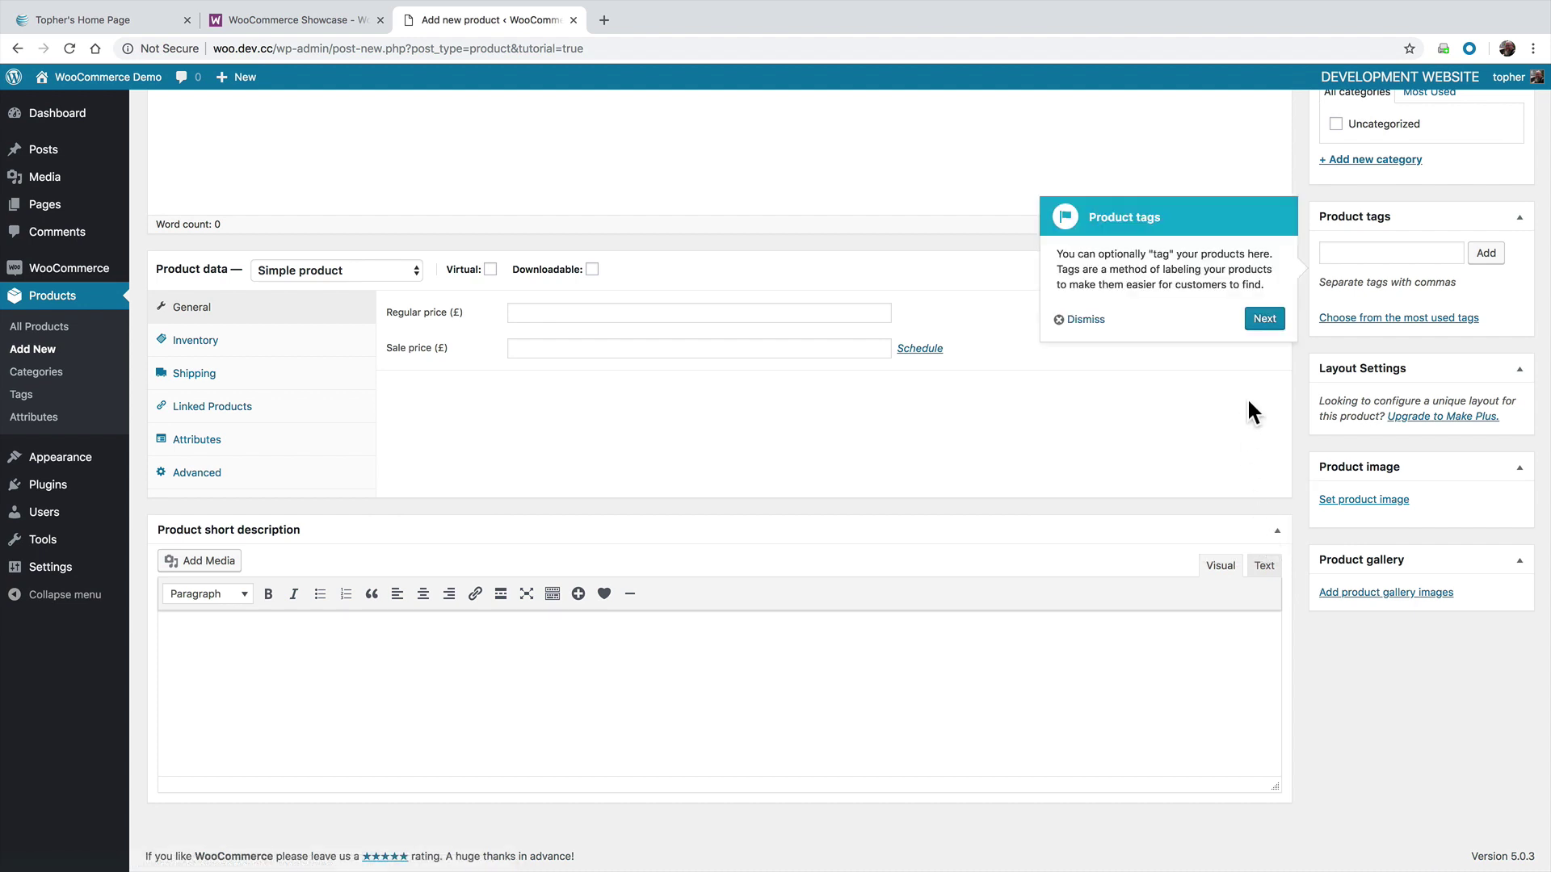
left_click(1262, 319)
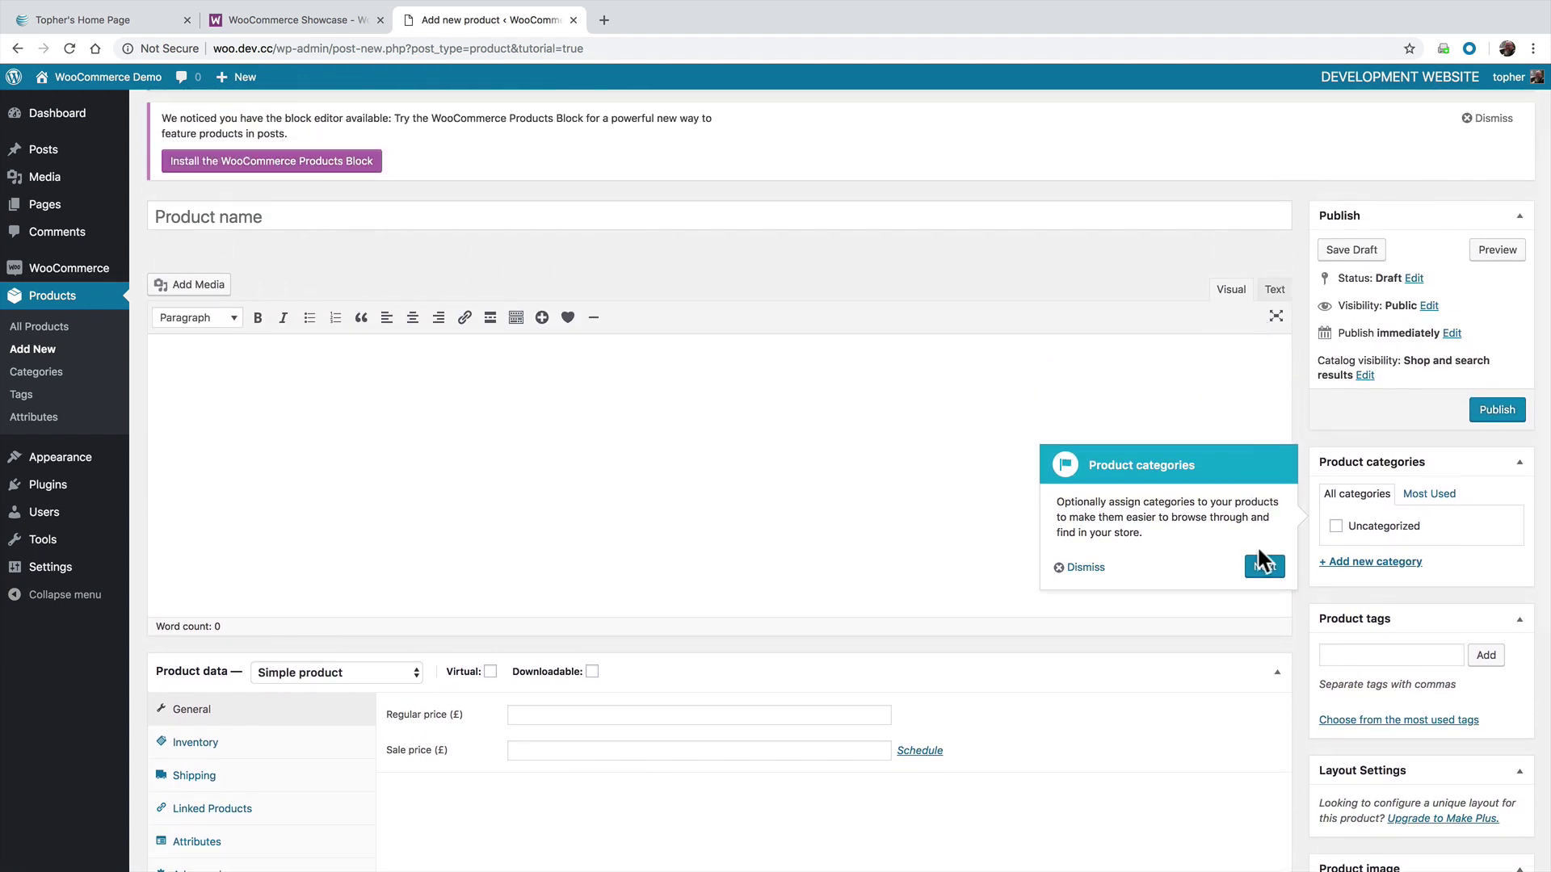
left_click(1264, 569)
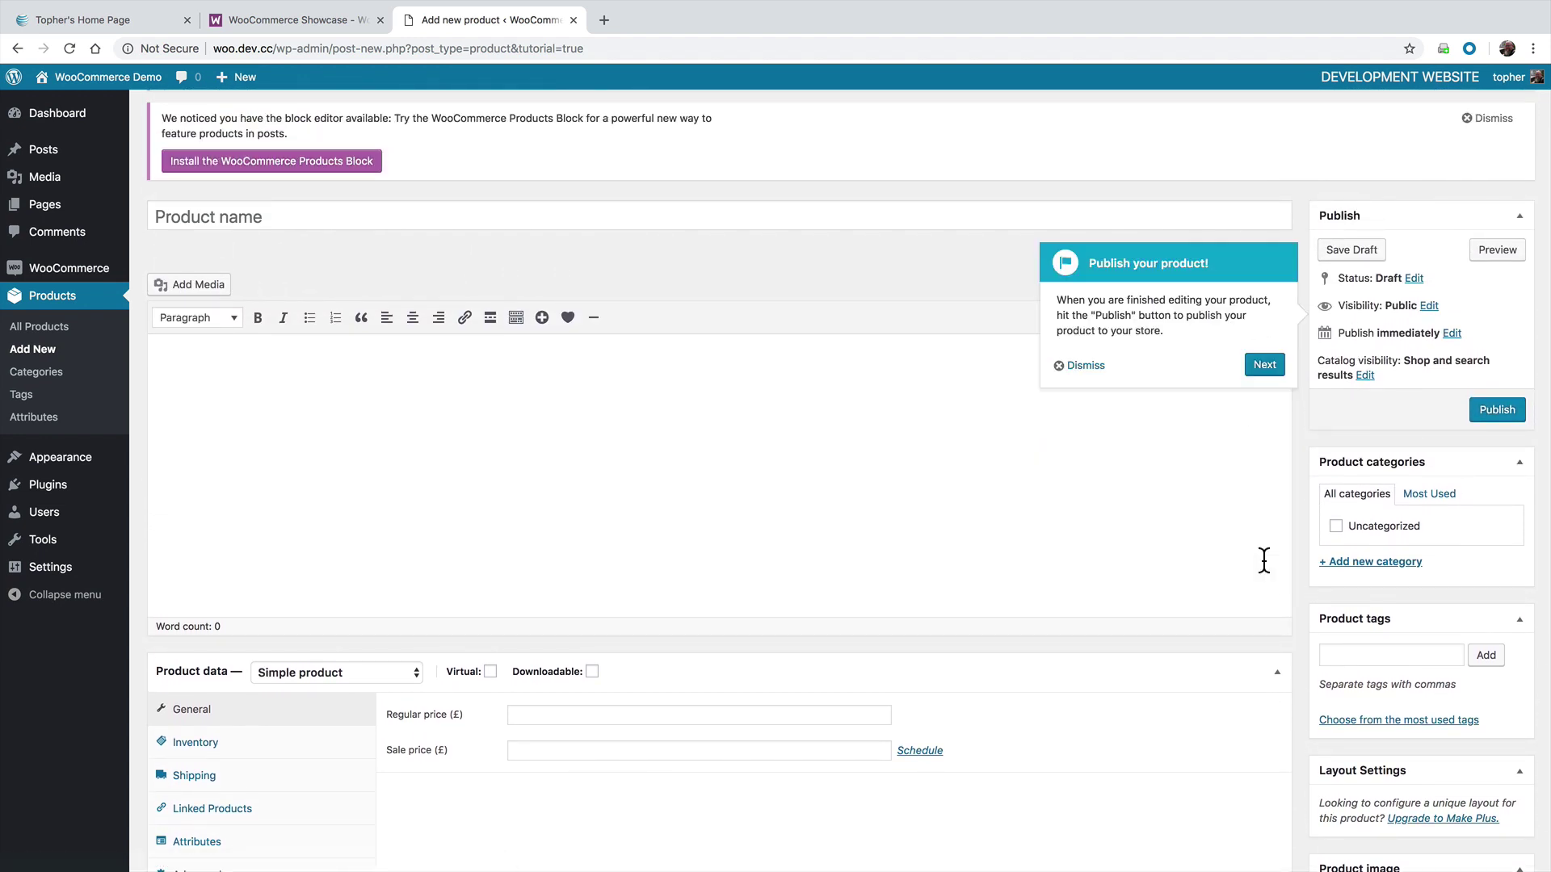
left_click(1265, 365)
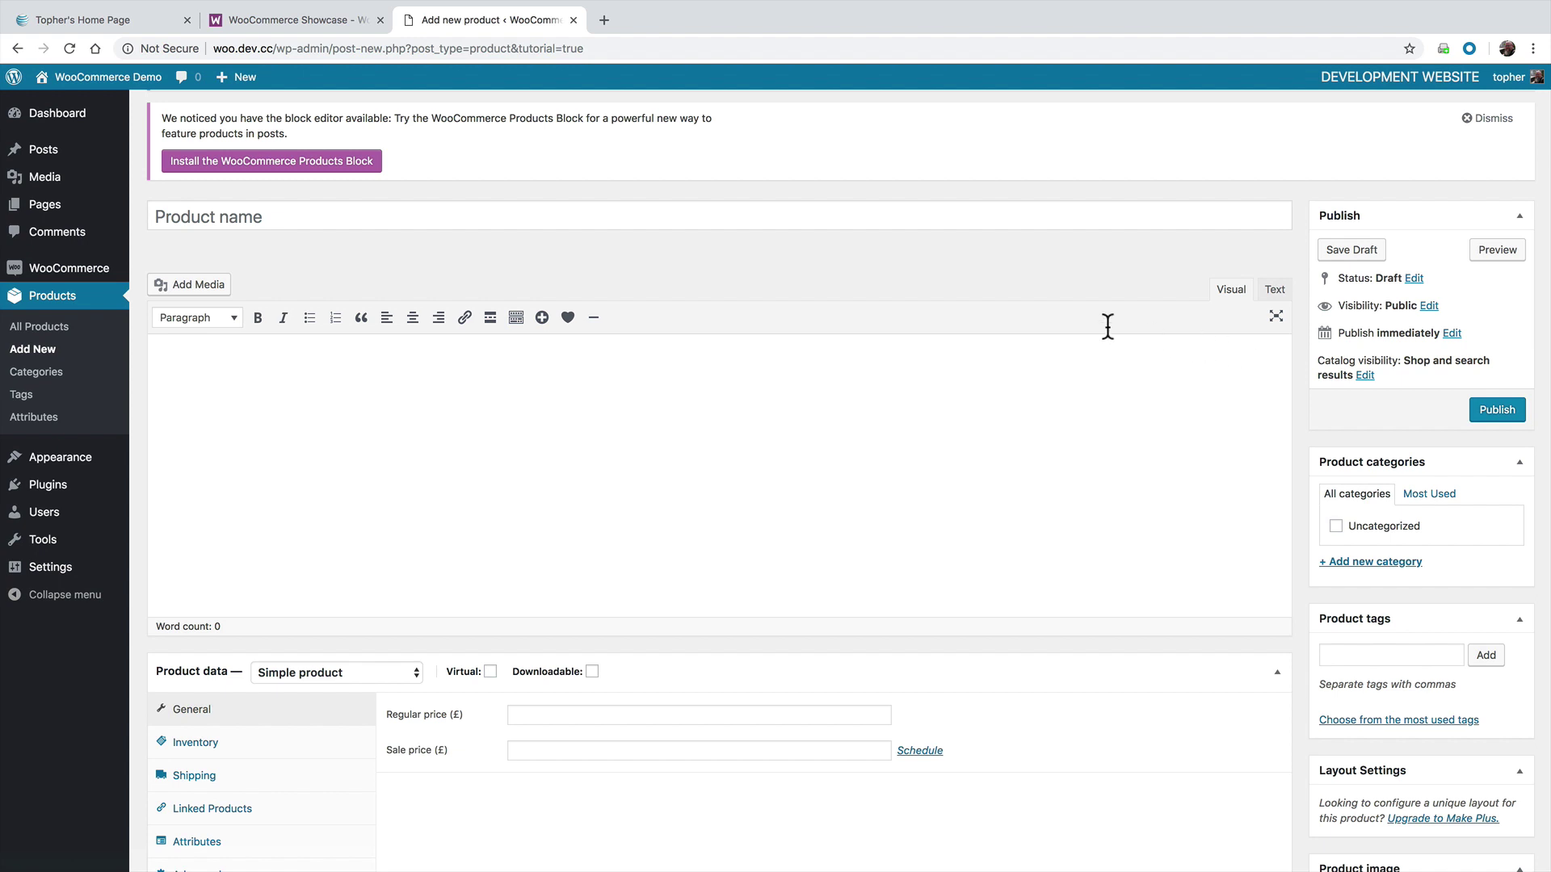
mouse_move(69, 268)
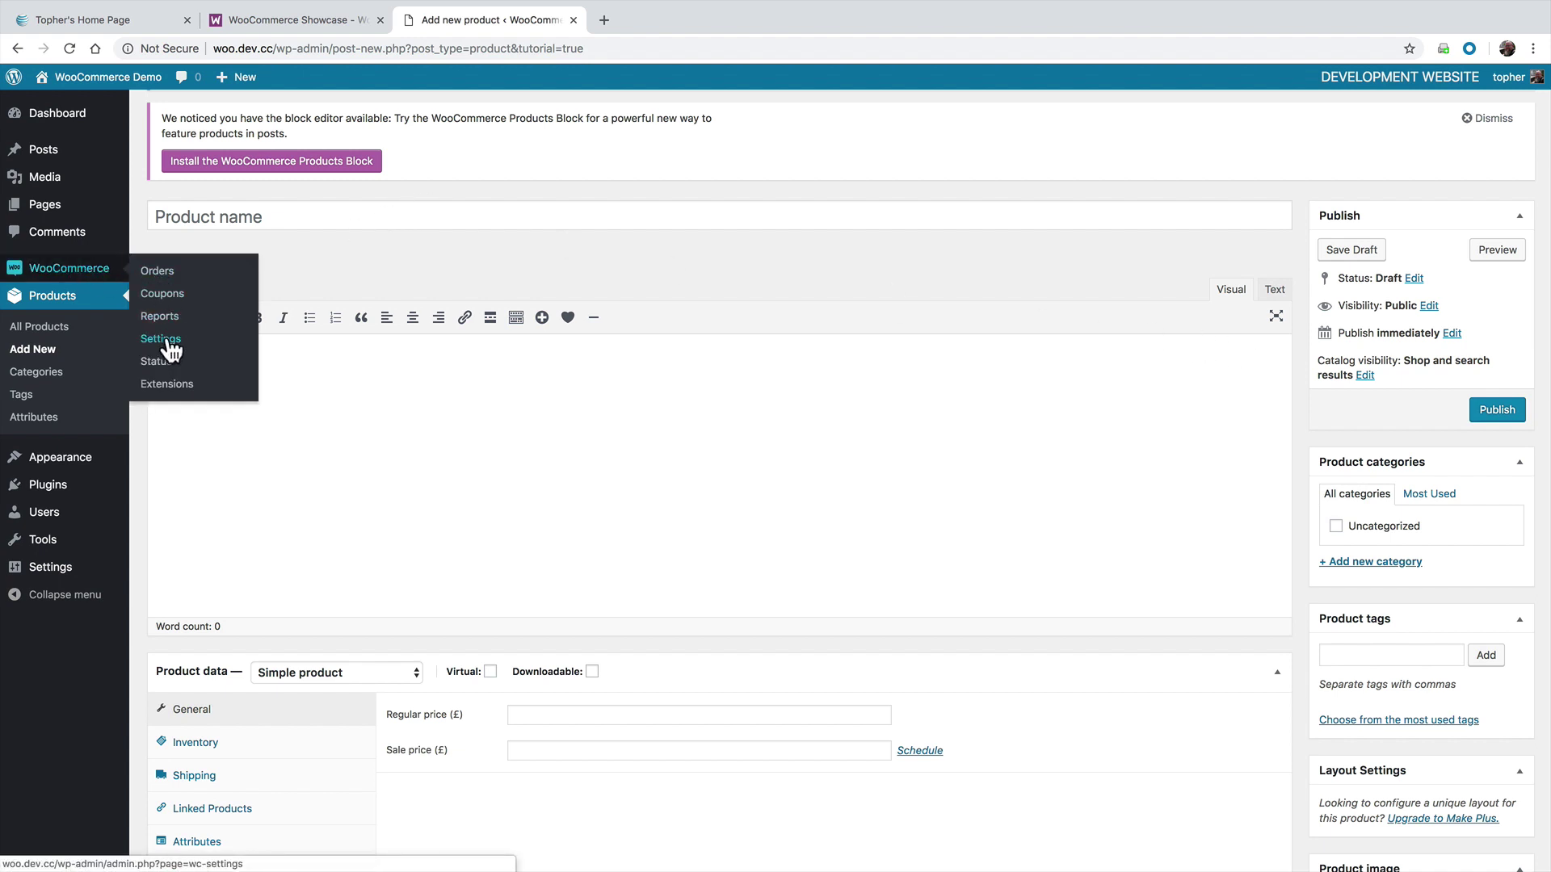
Open WooCommerce Settings on the Payments tab showing four disabled payment methods
left_click(163, 340)
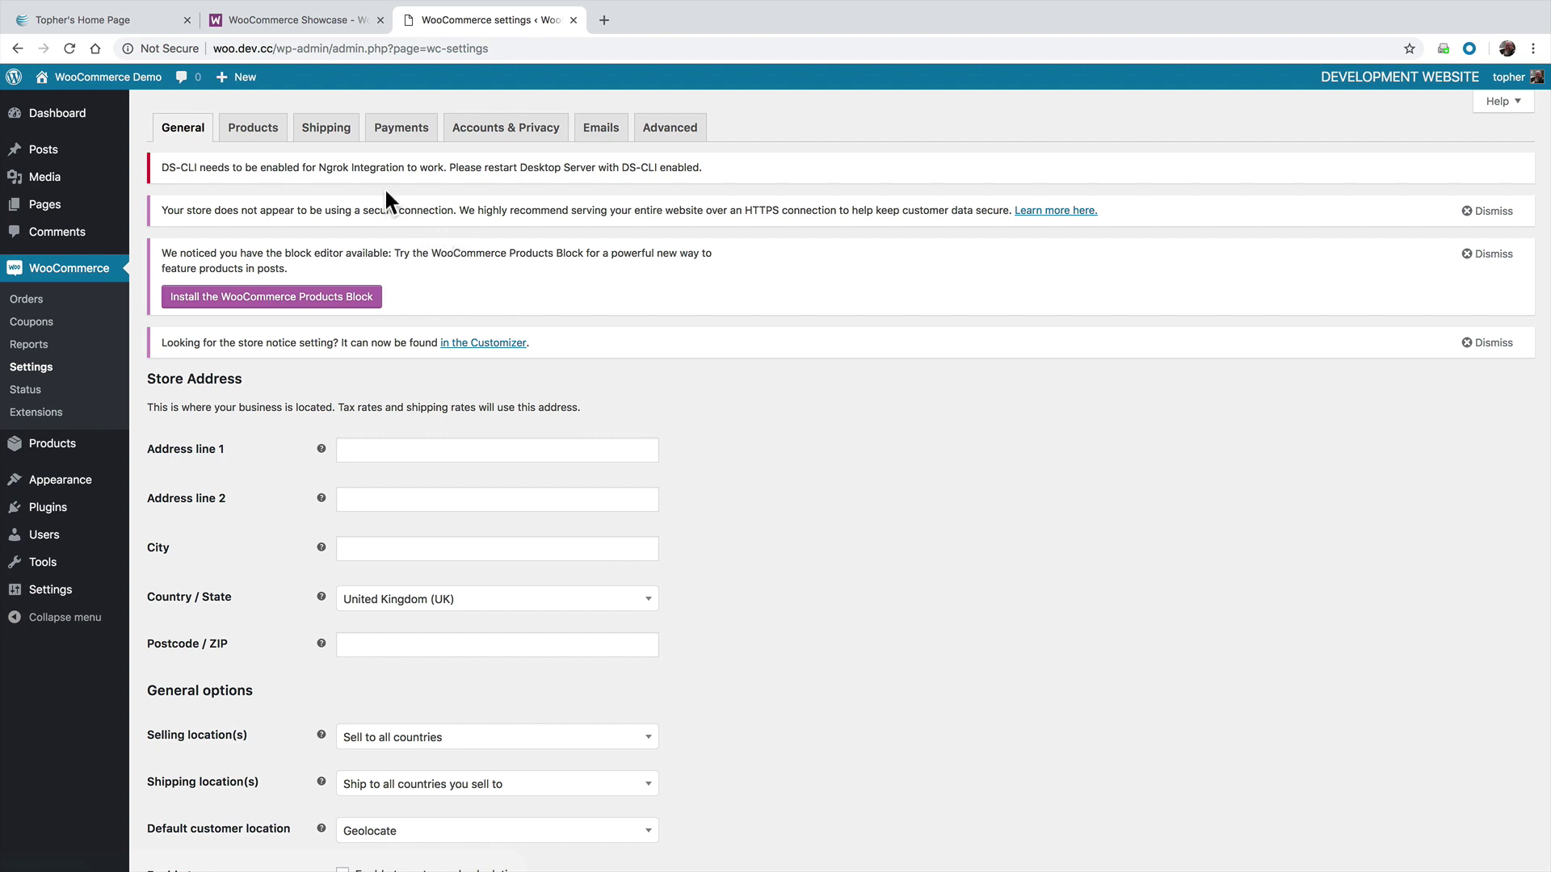
left_click(399, 136)
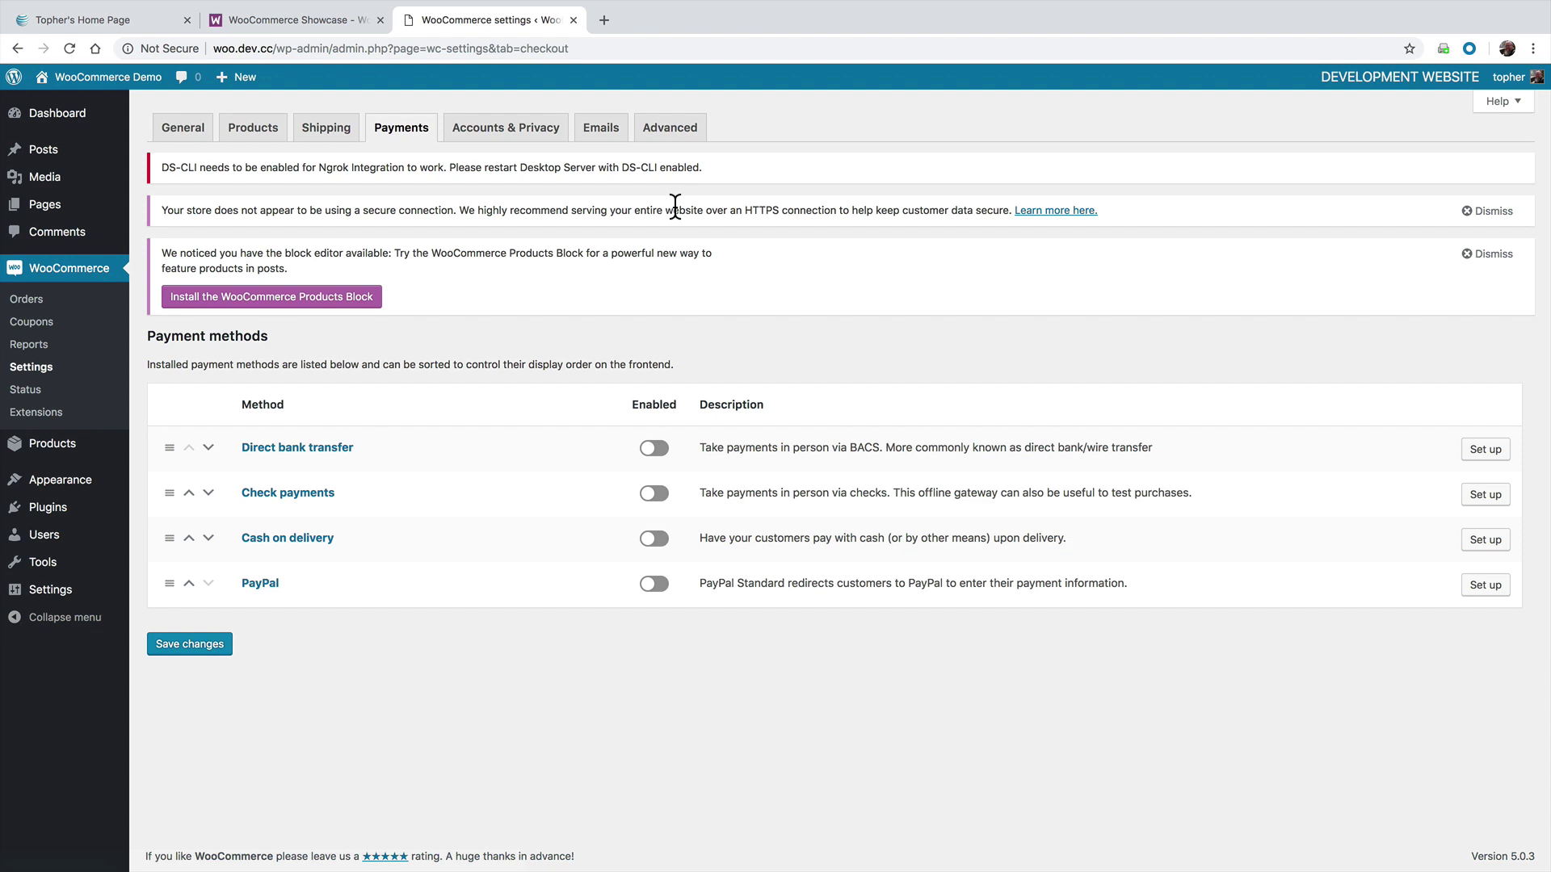
Switch back to the WooCommerce.com Showcase browser tab
left_click(291, 19)
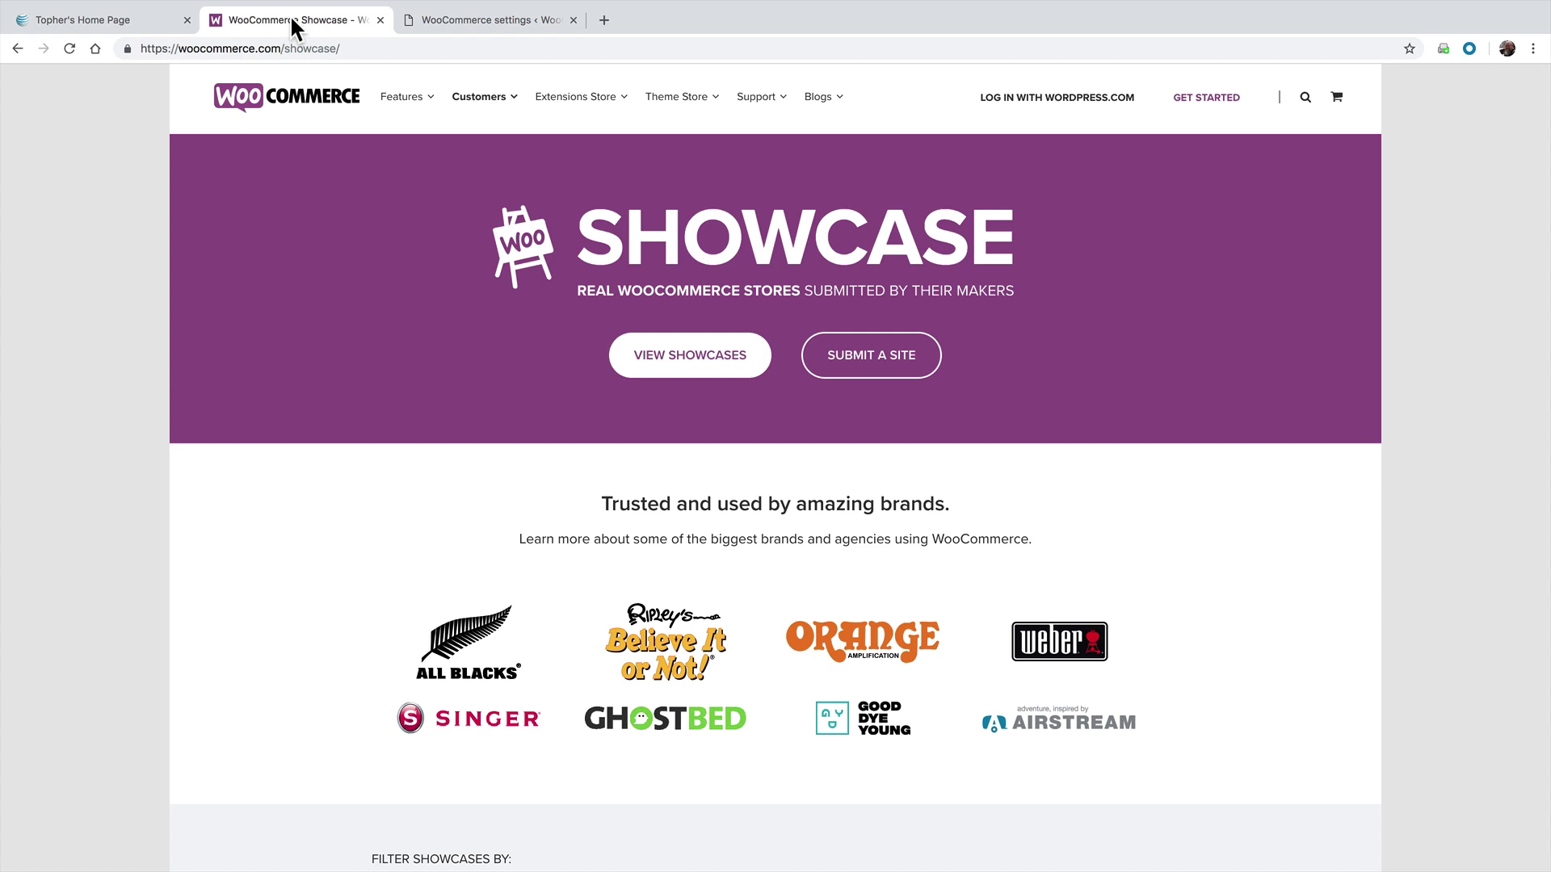